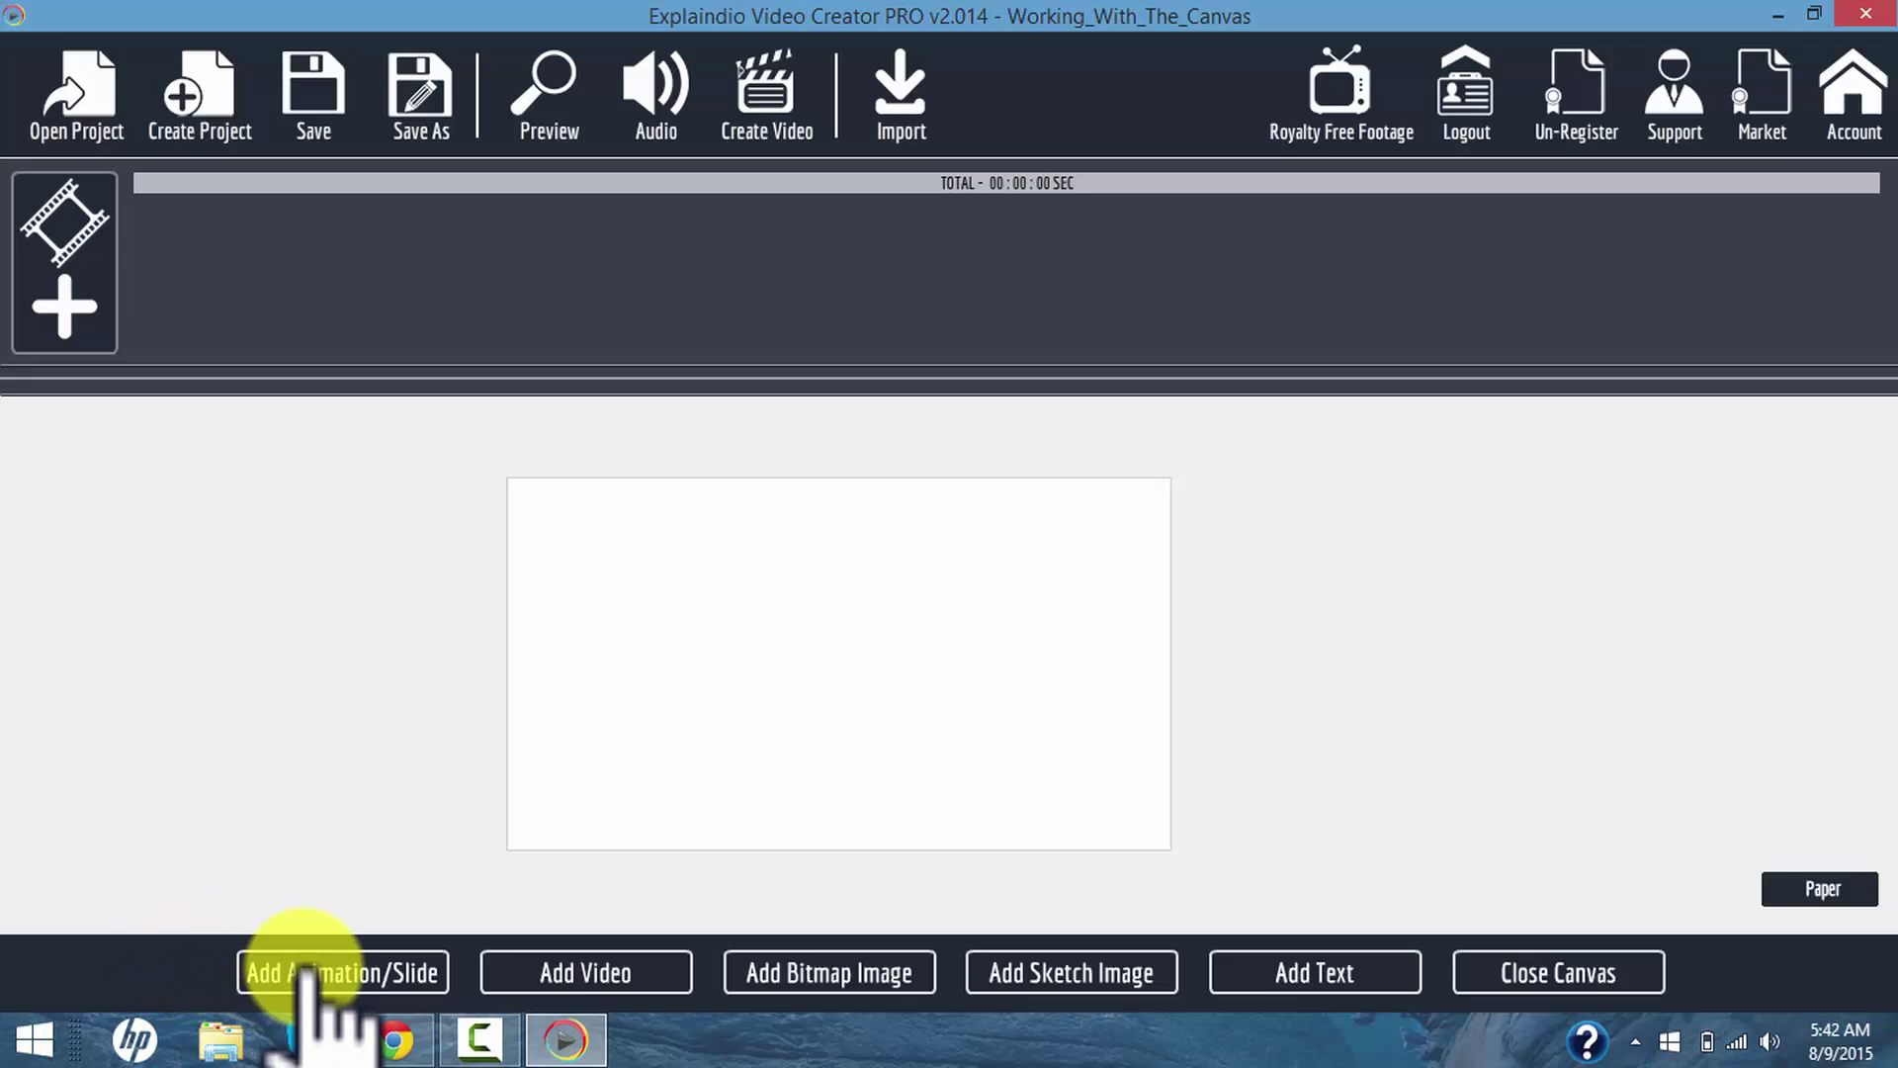
Begin adding an animation or slide to the empty canvas
click(310, 979)
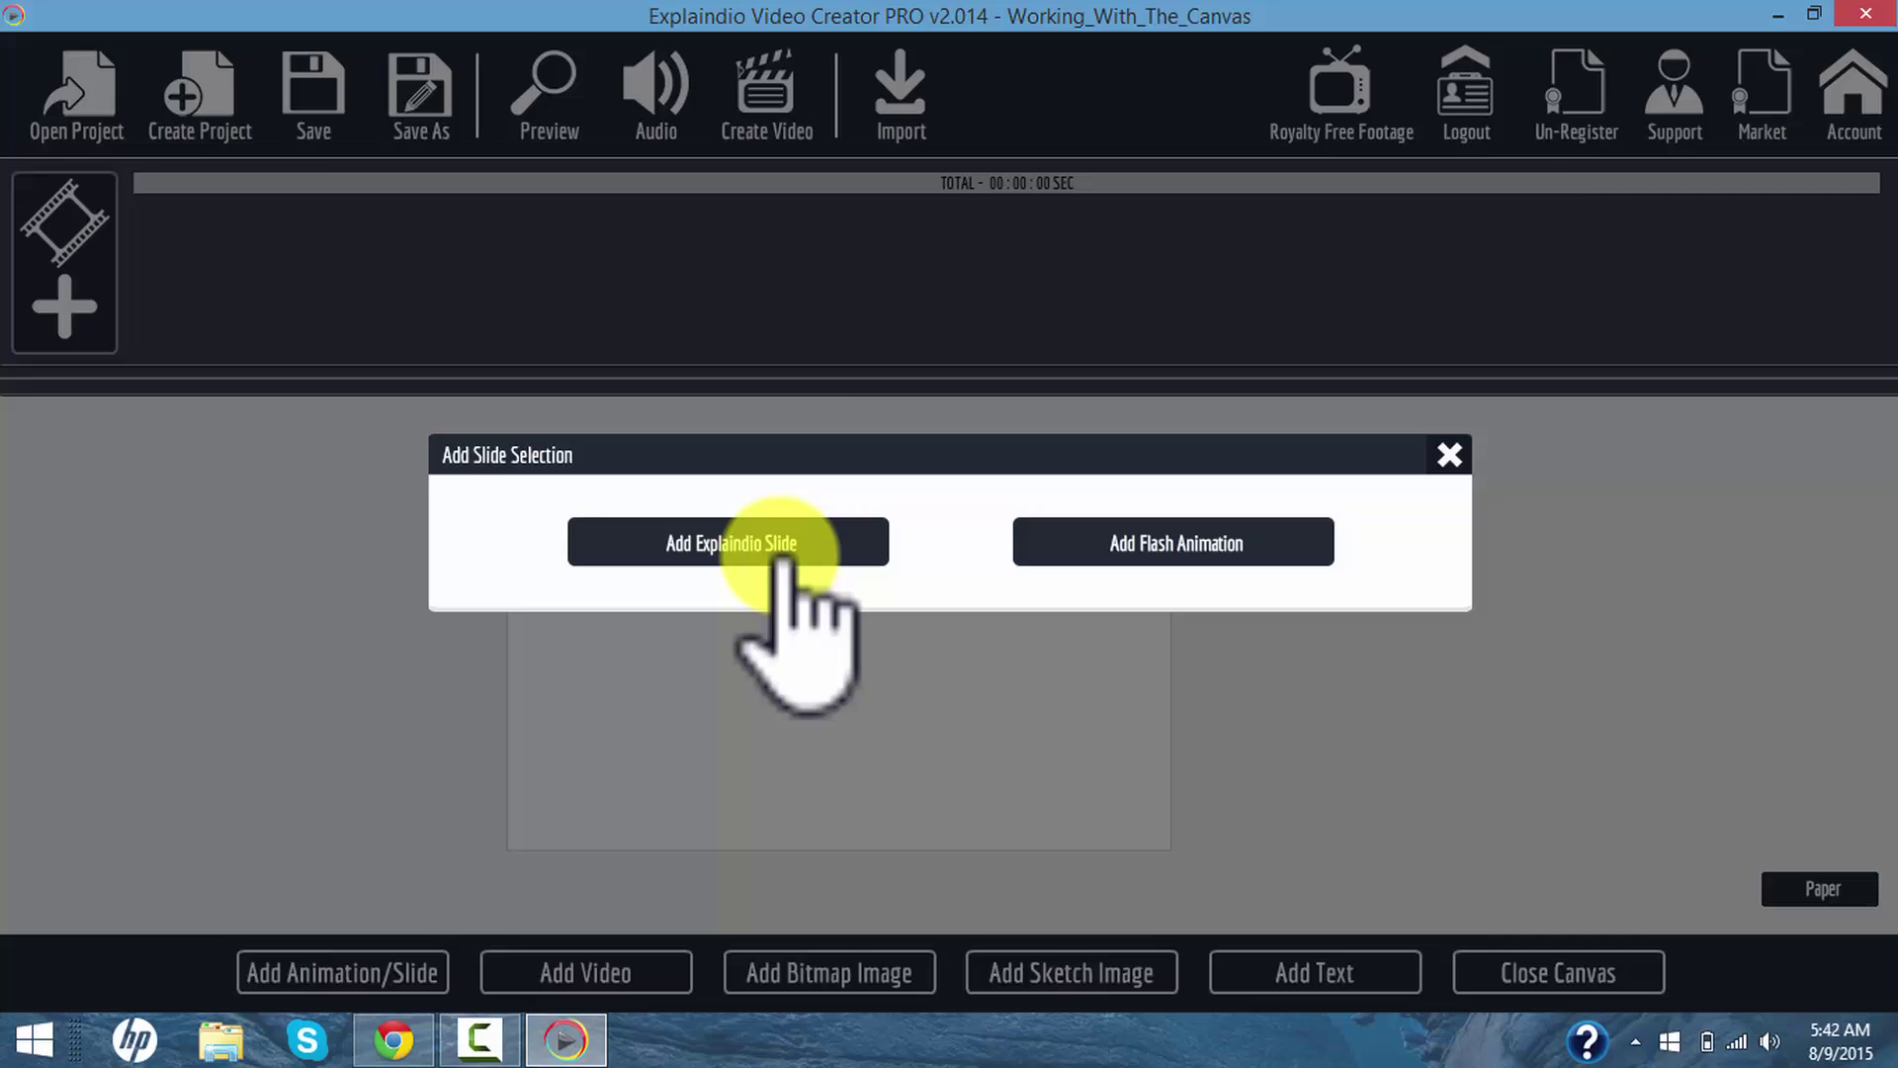
Choose an Explaindio slide and open the Character Businessman slide pack
click(781, 556)
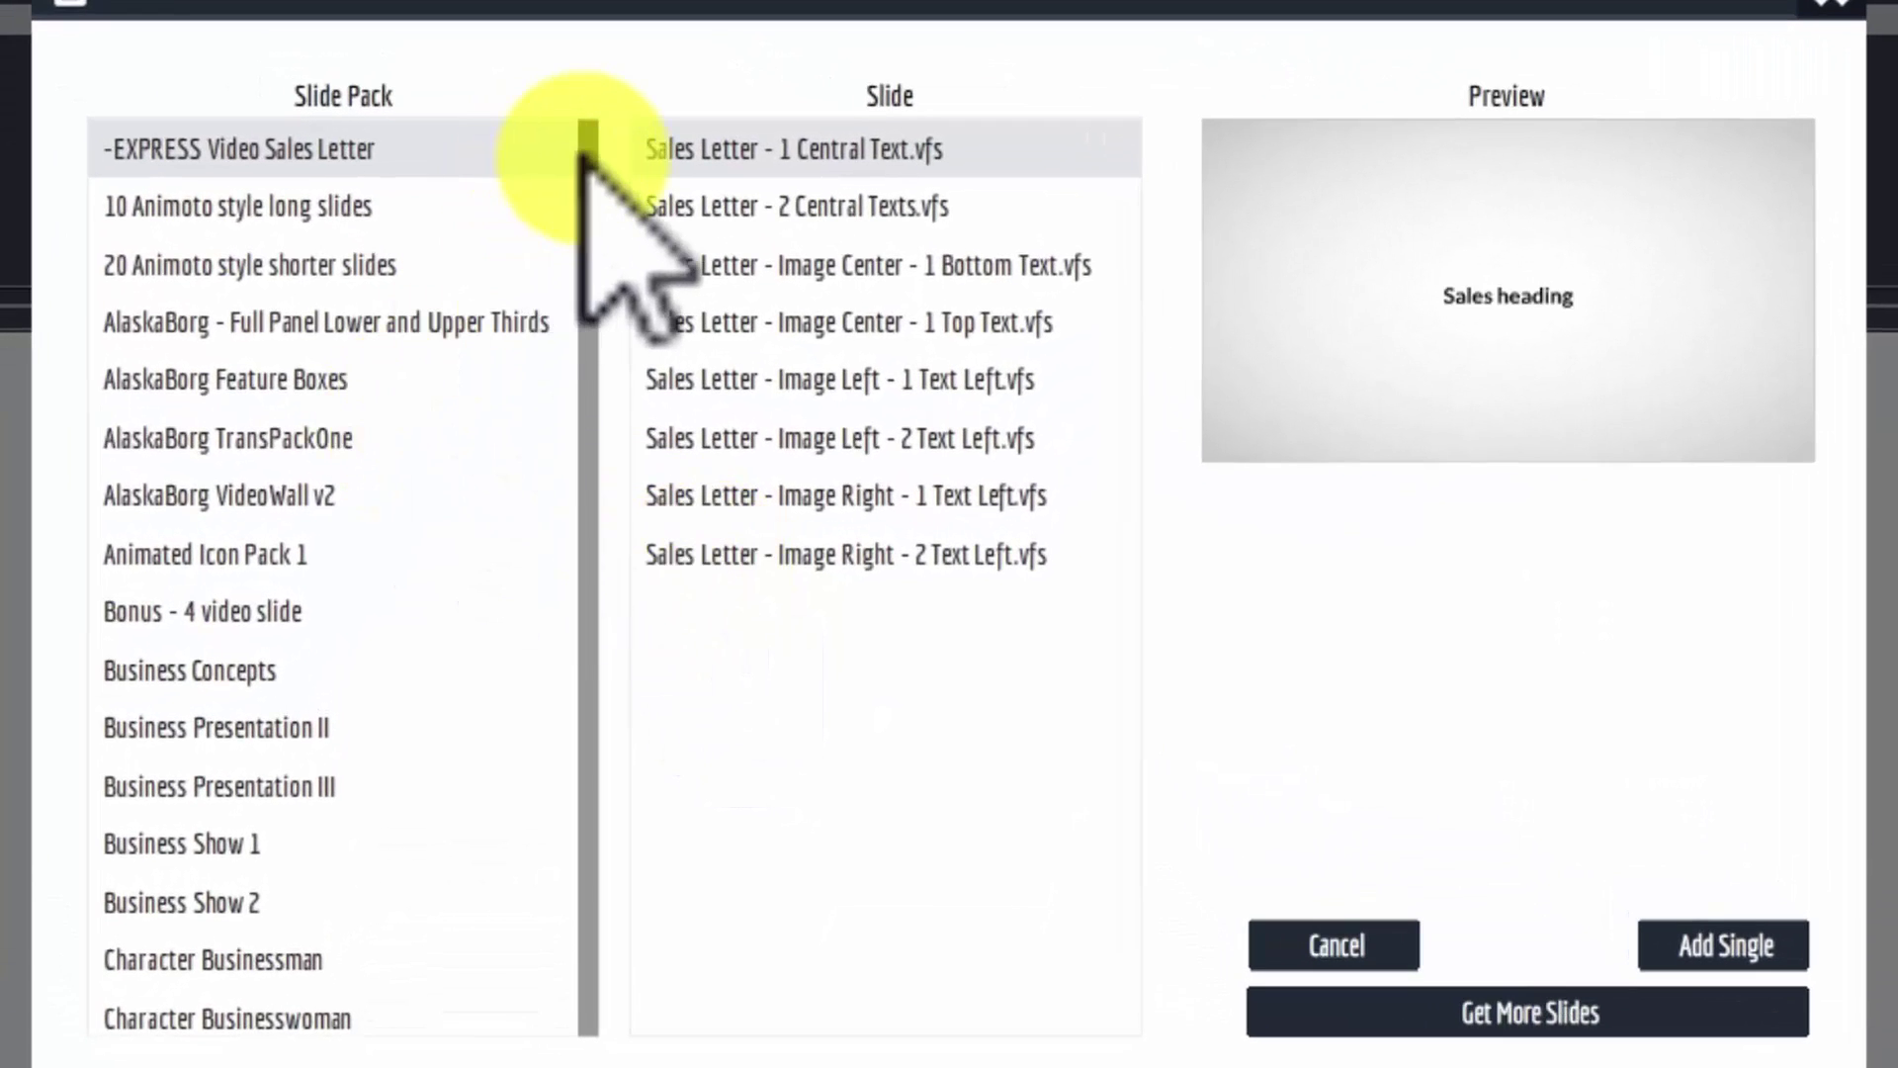
mouse_move(585, 150)
mouse_down()
mouse_move(570, 562)
mouse_move(606, 792)
mouse_move(569, 281)
mouse_move(582, 137)
mouse_up()
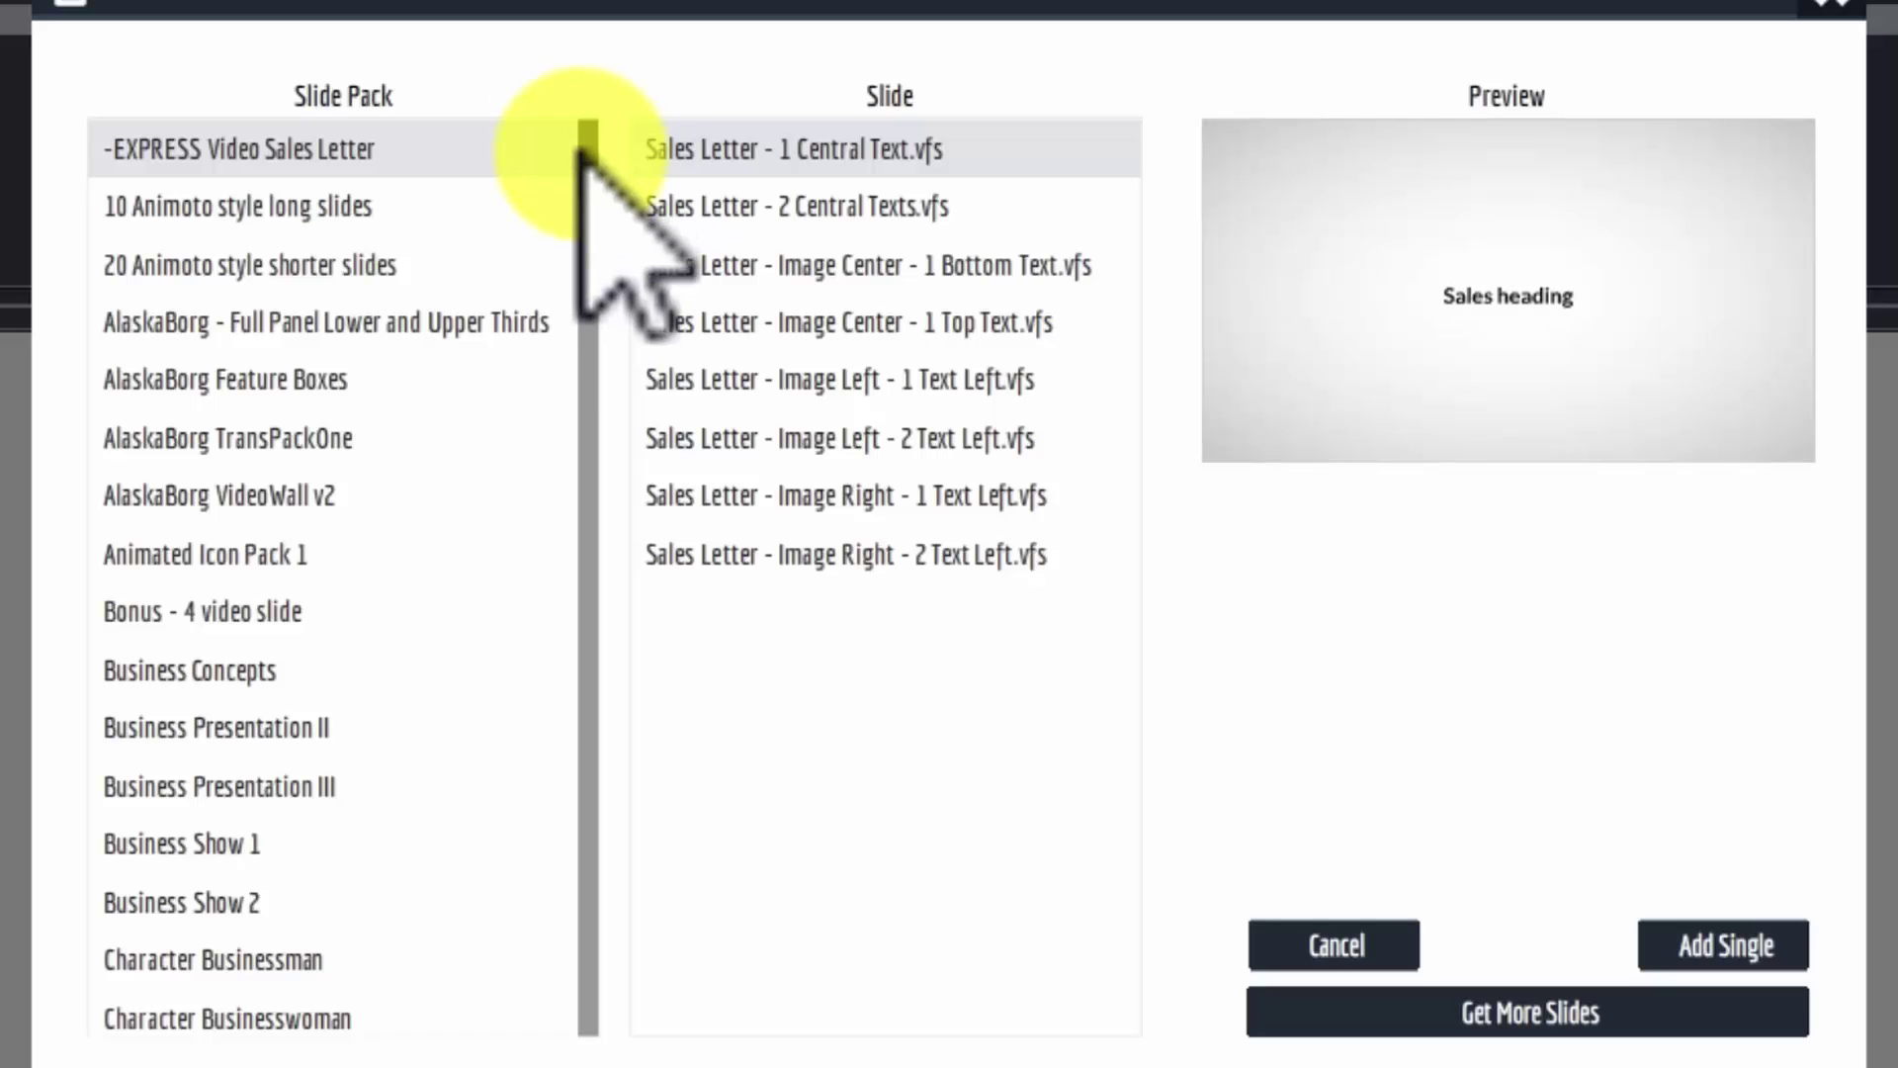
drag(582, 138, 583, 170)
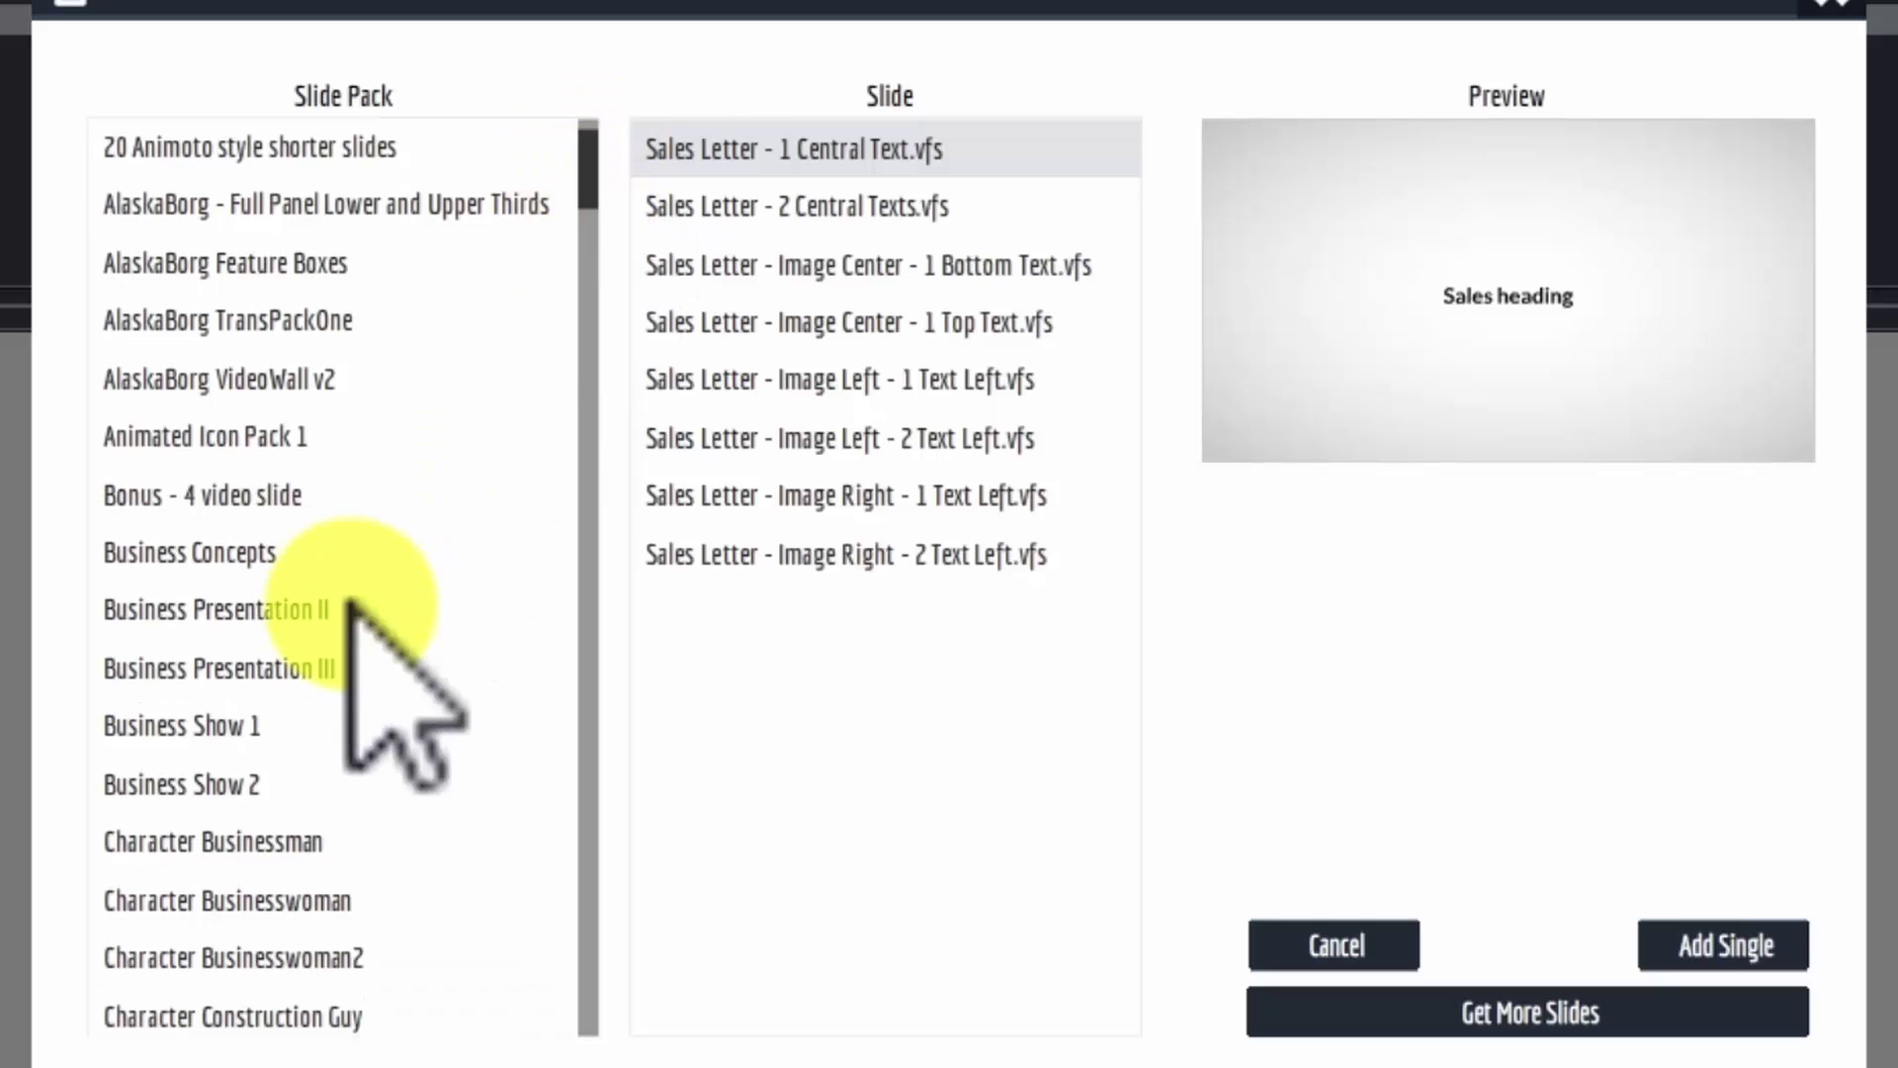
click(238, 852)
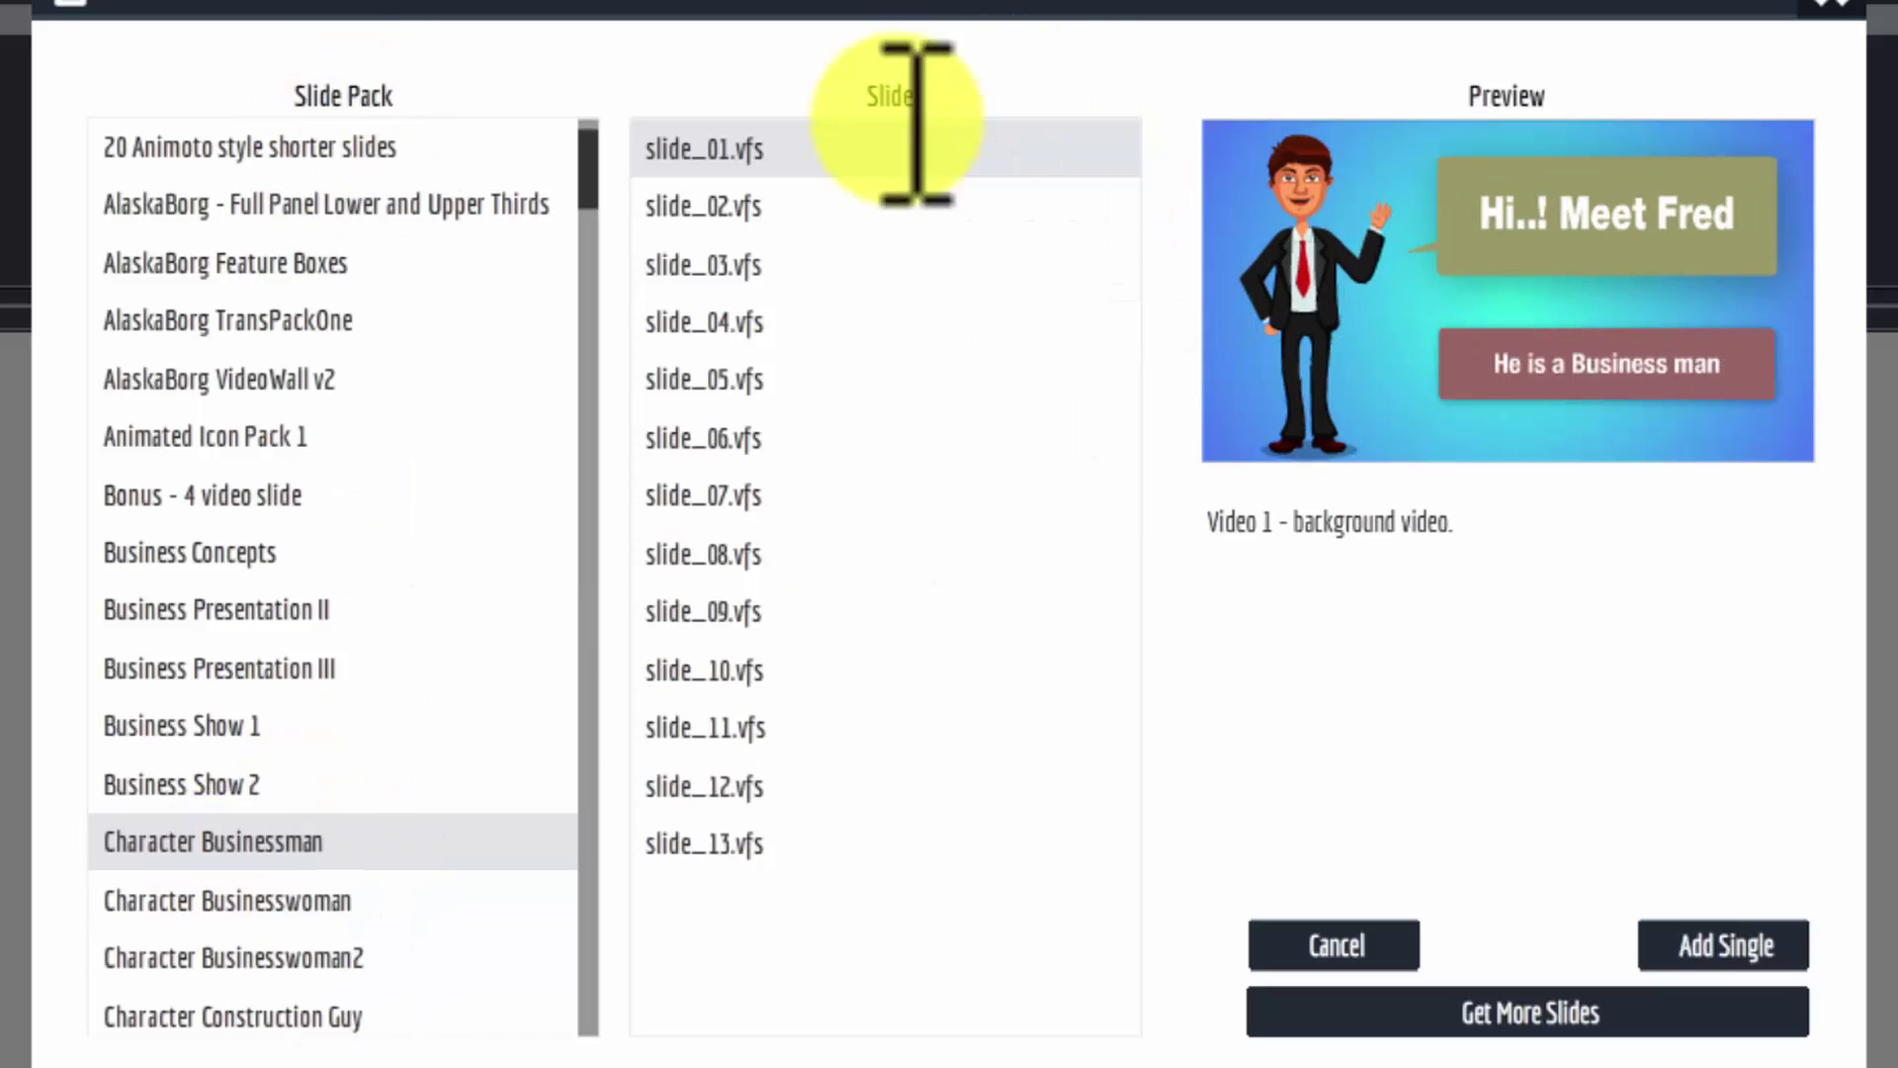
Preview slide_02 through slide_06, then return to slide_01 ('Hi..! Meet Fred')
click(724, 206)
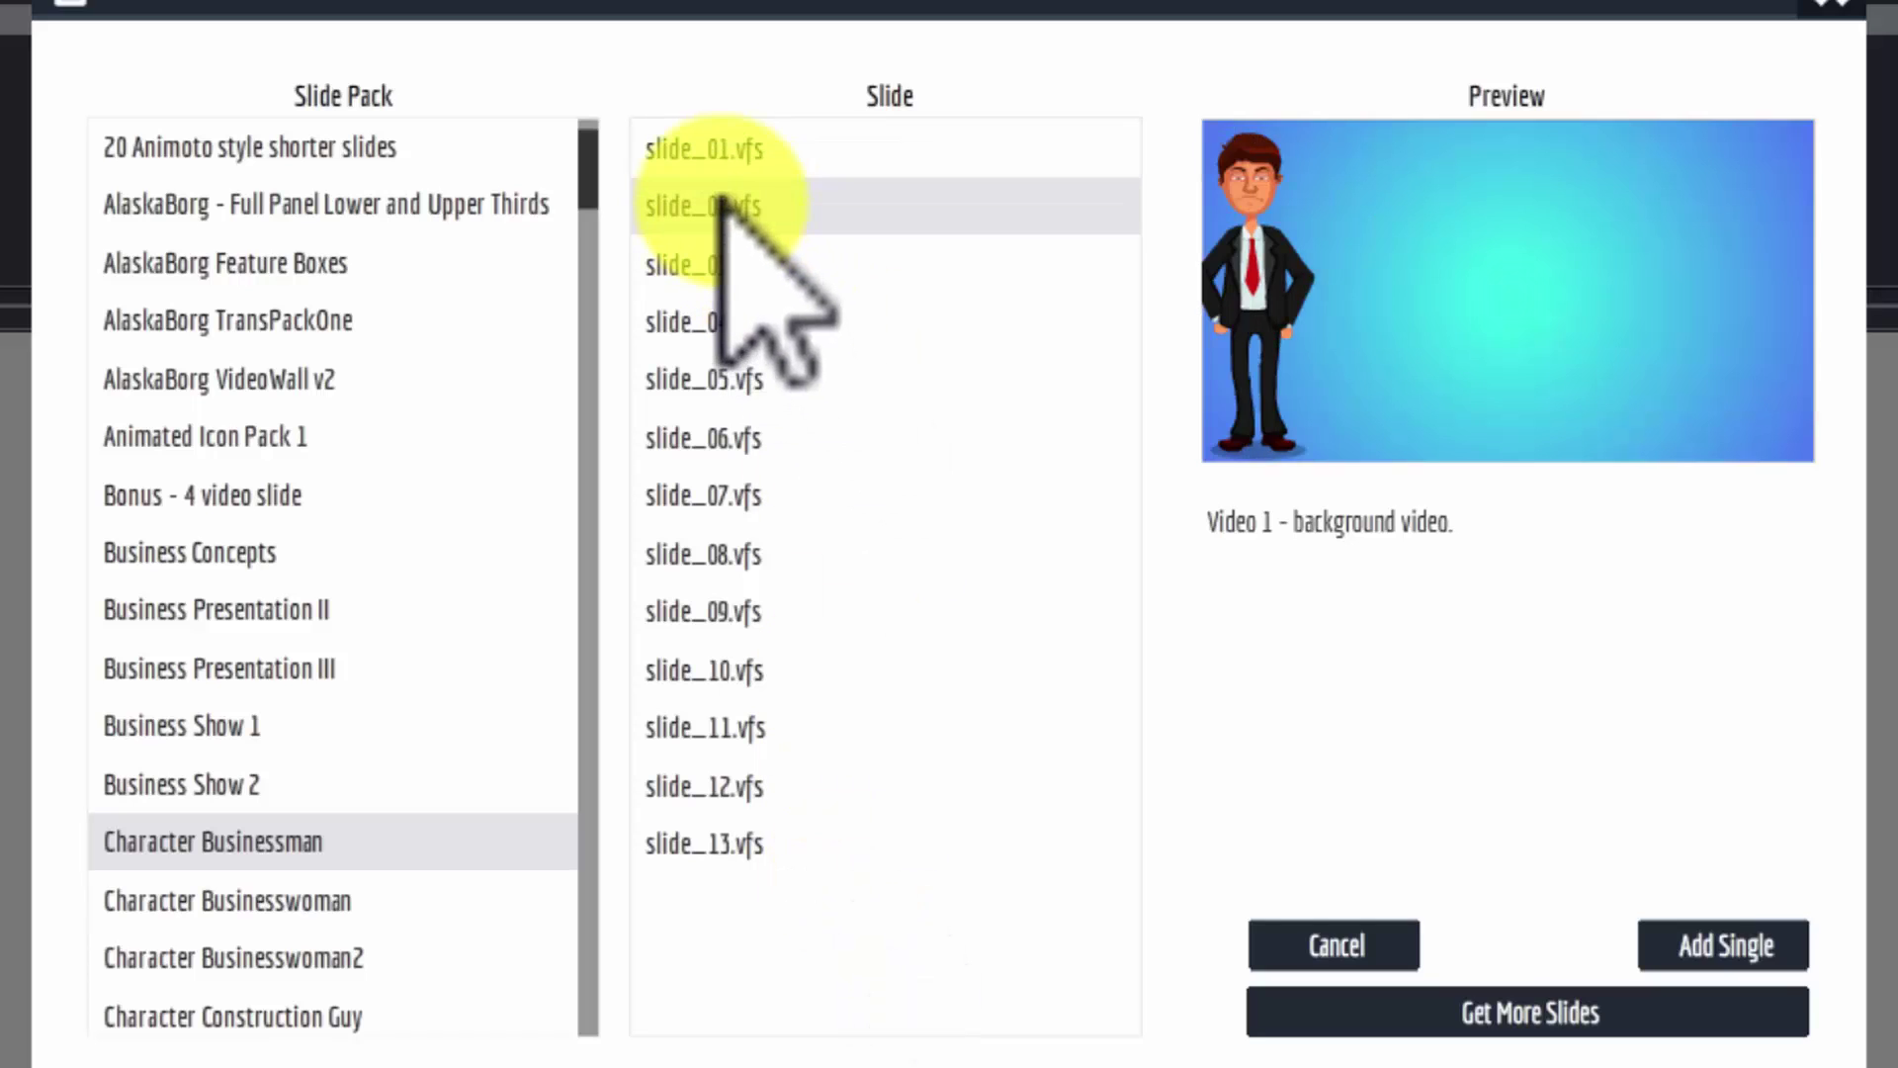
click(714, 267)
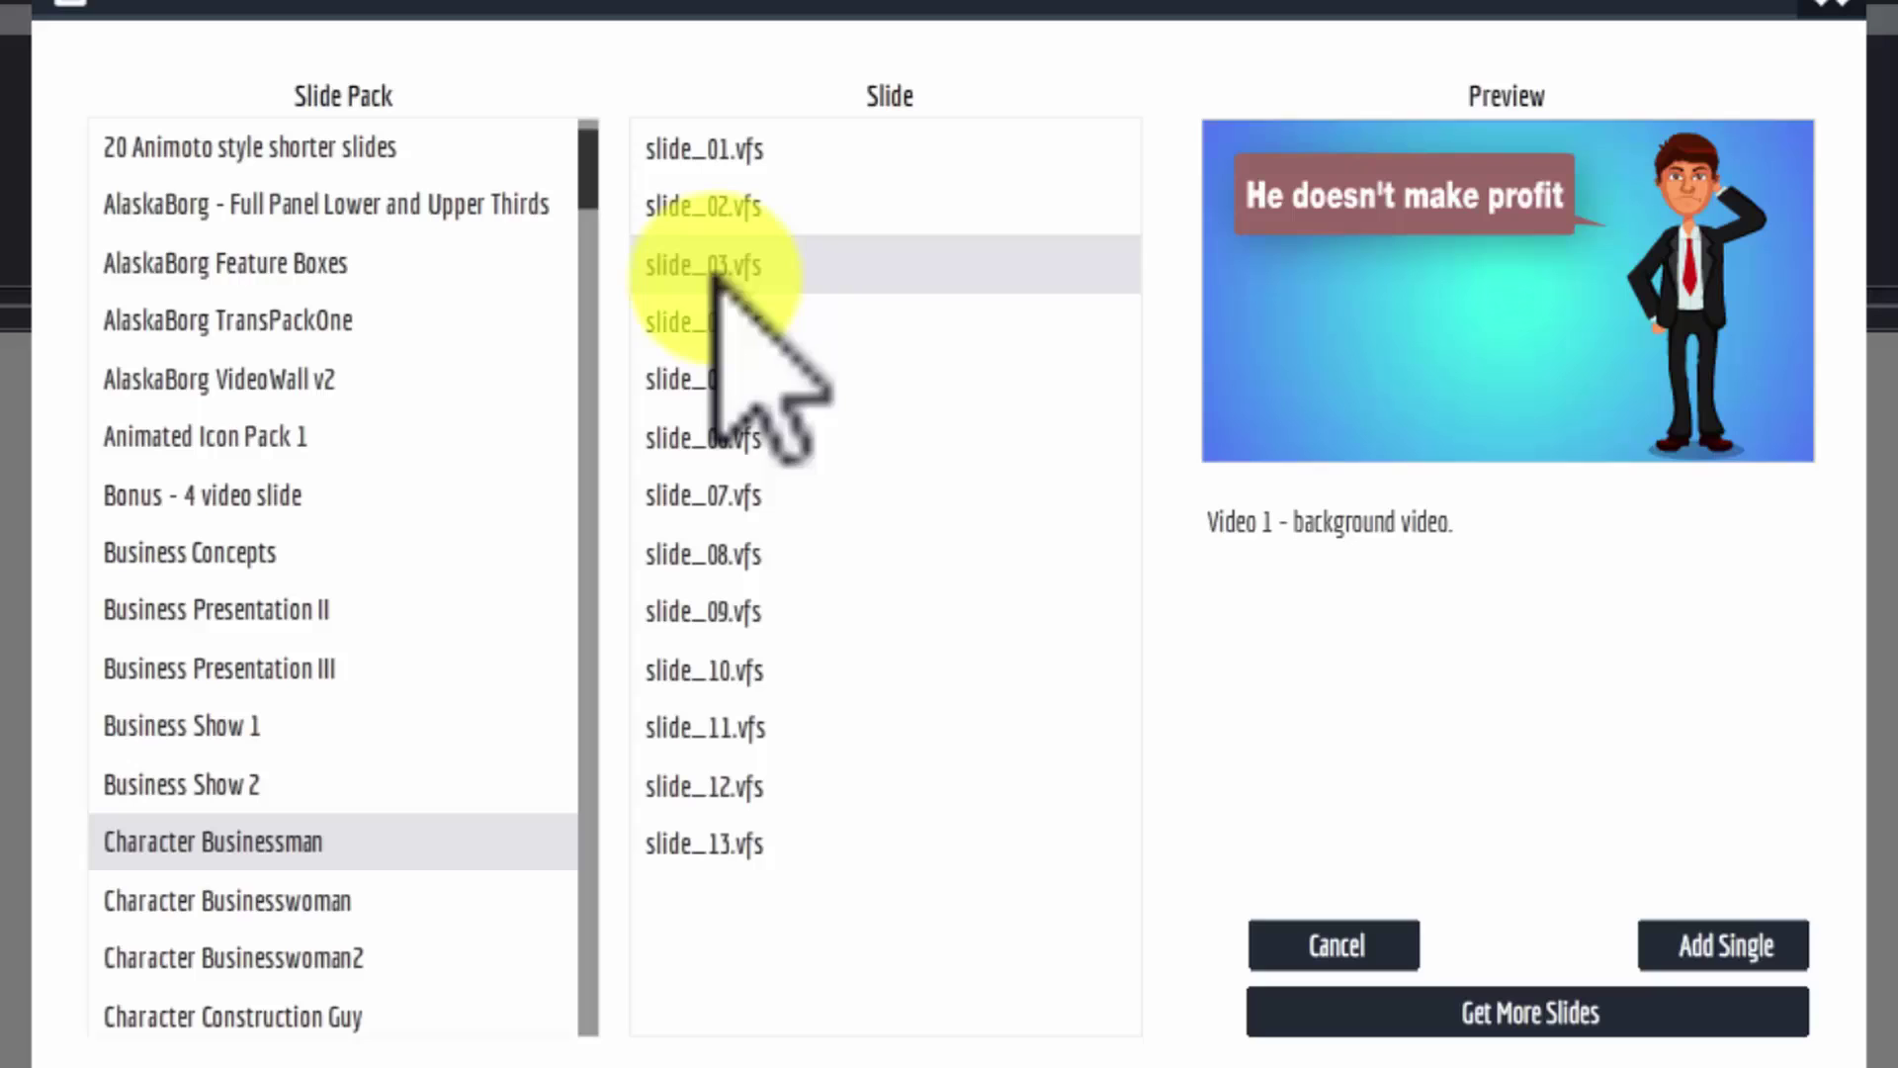
click(717, 326)
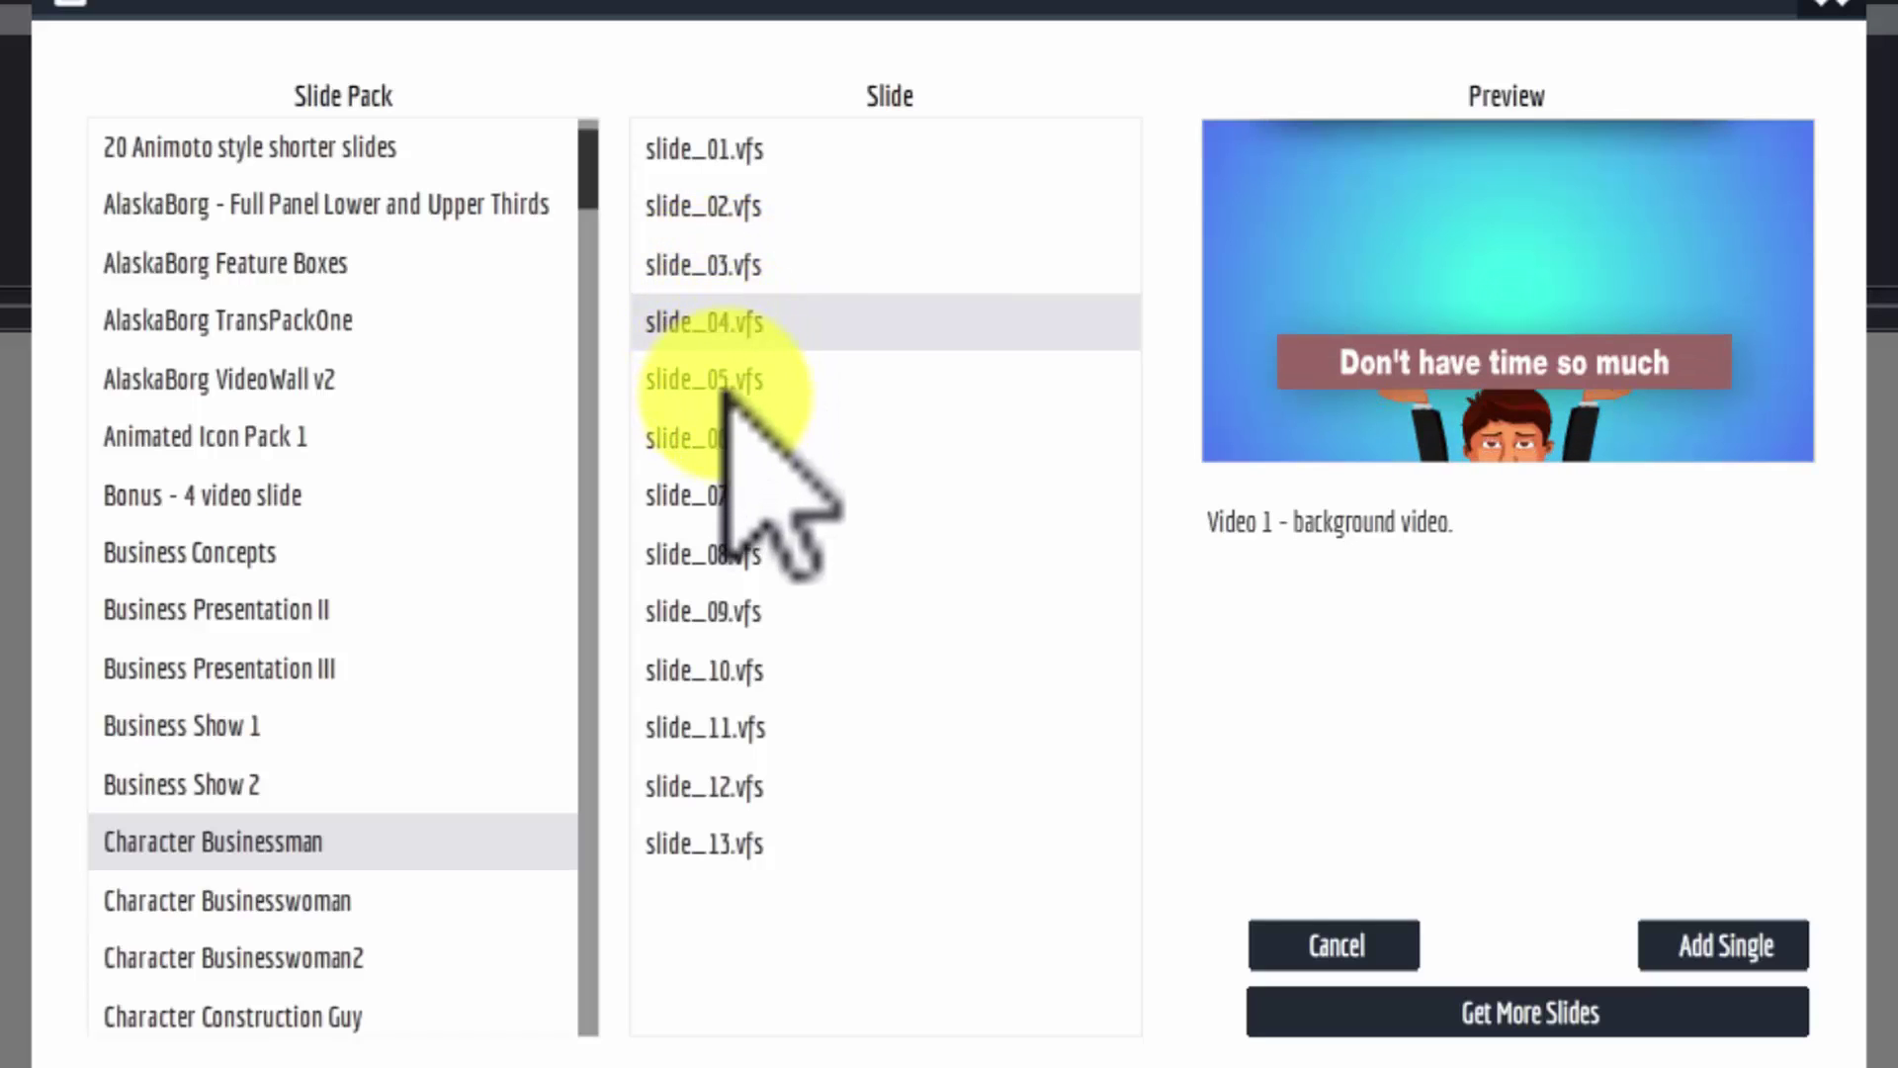
click(727, 388)
click(727, 435)
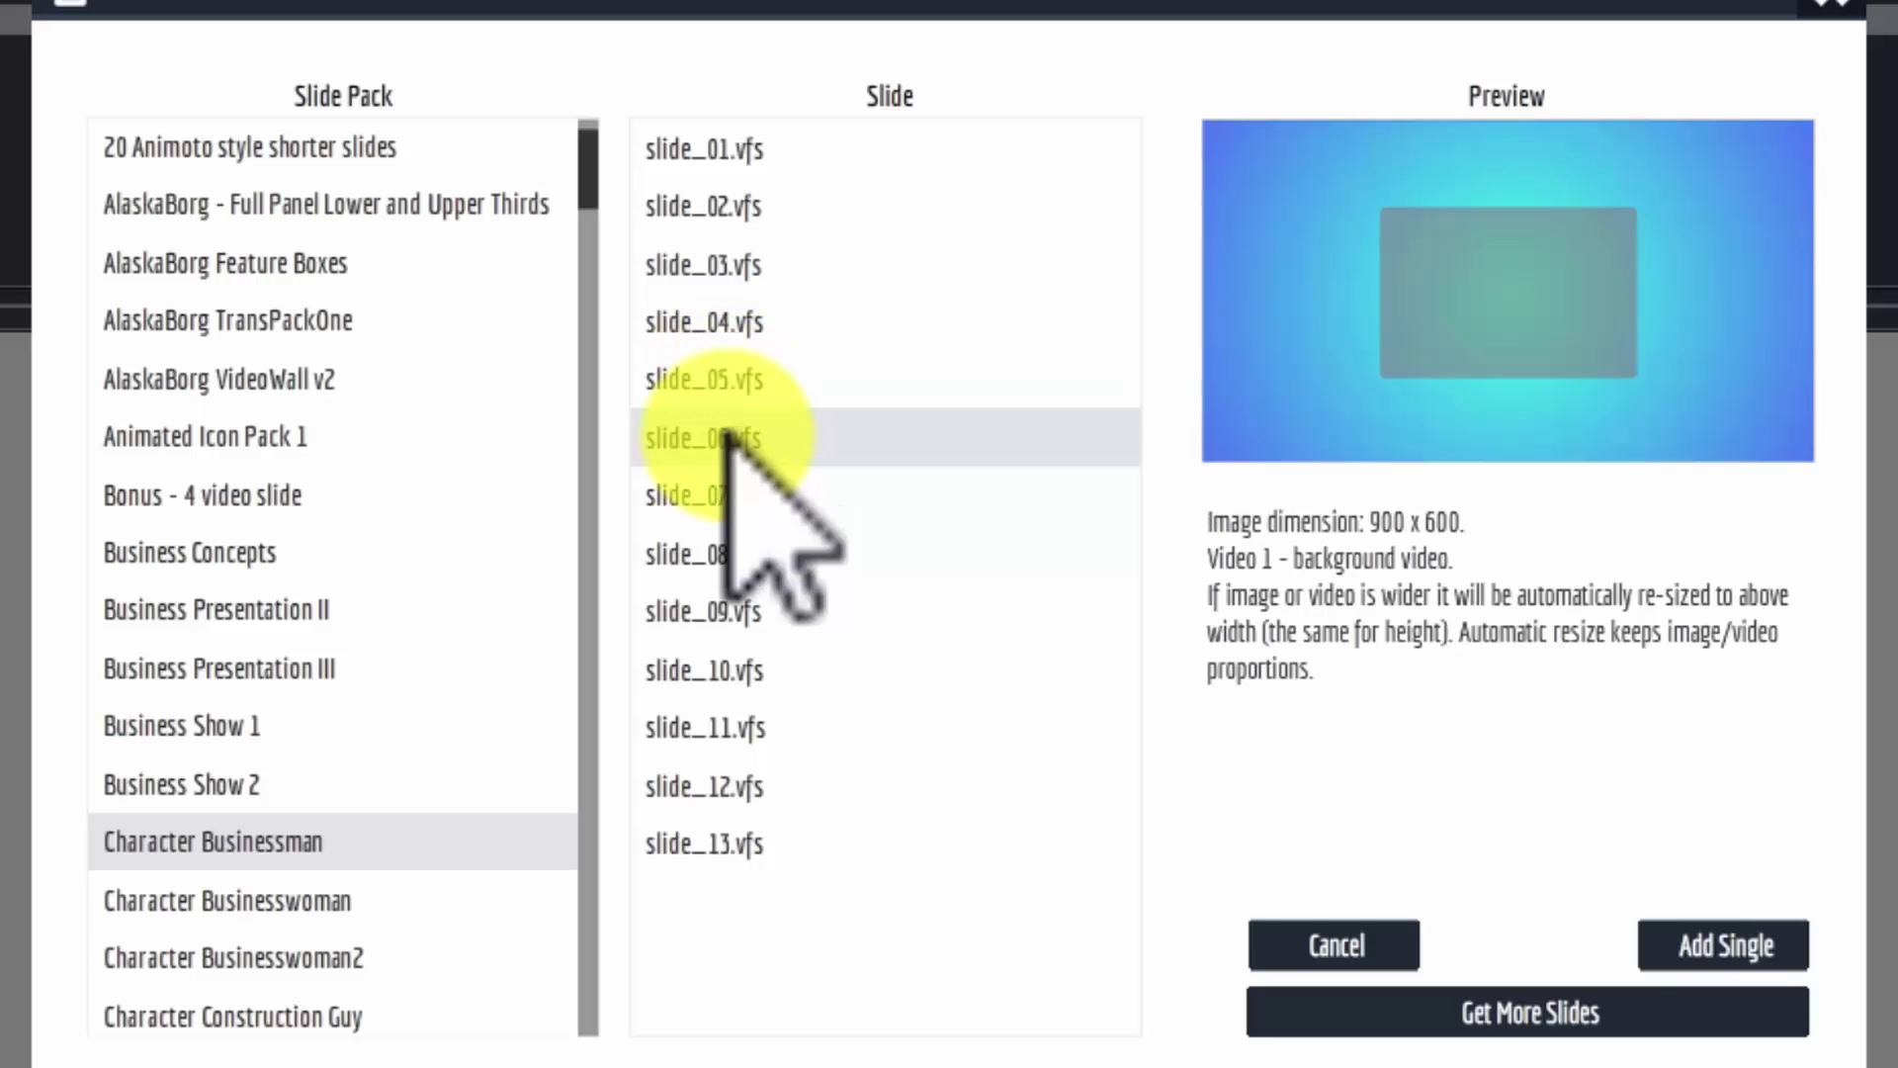
click(754, 158)
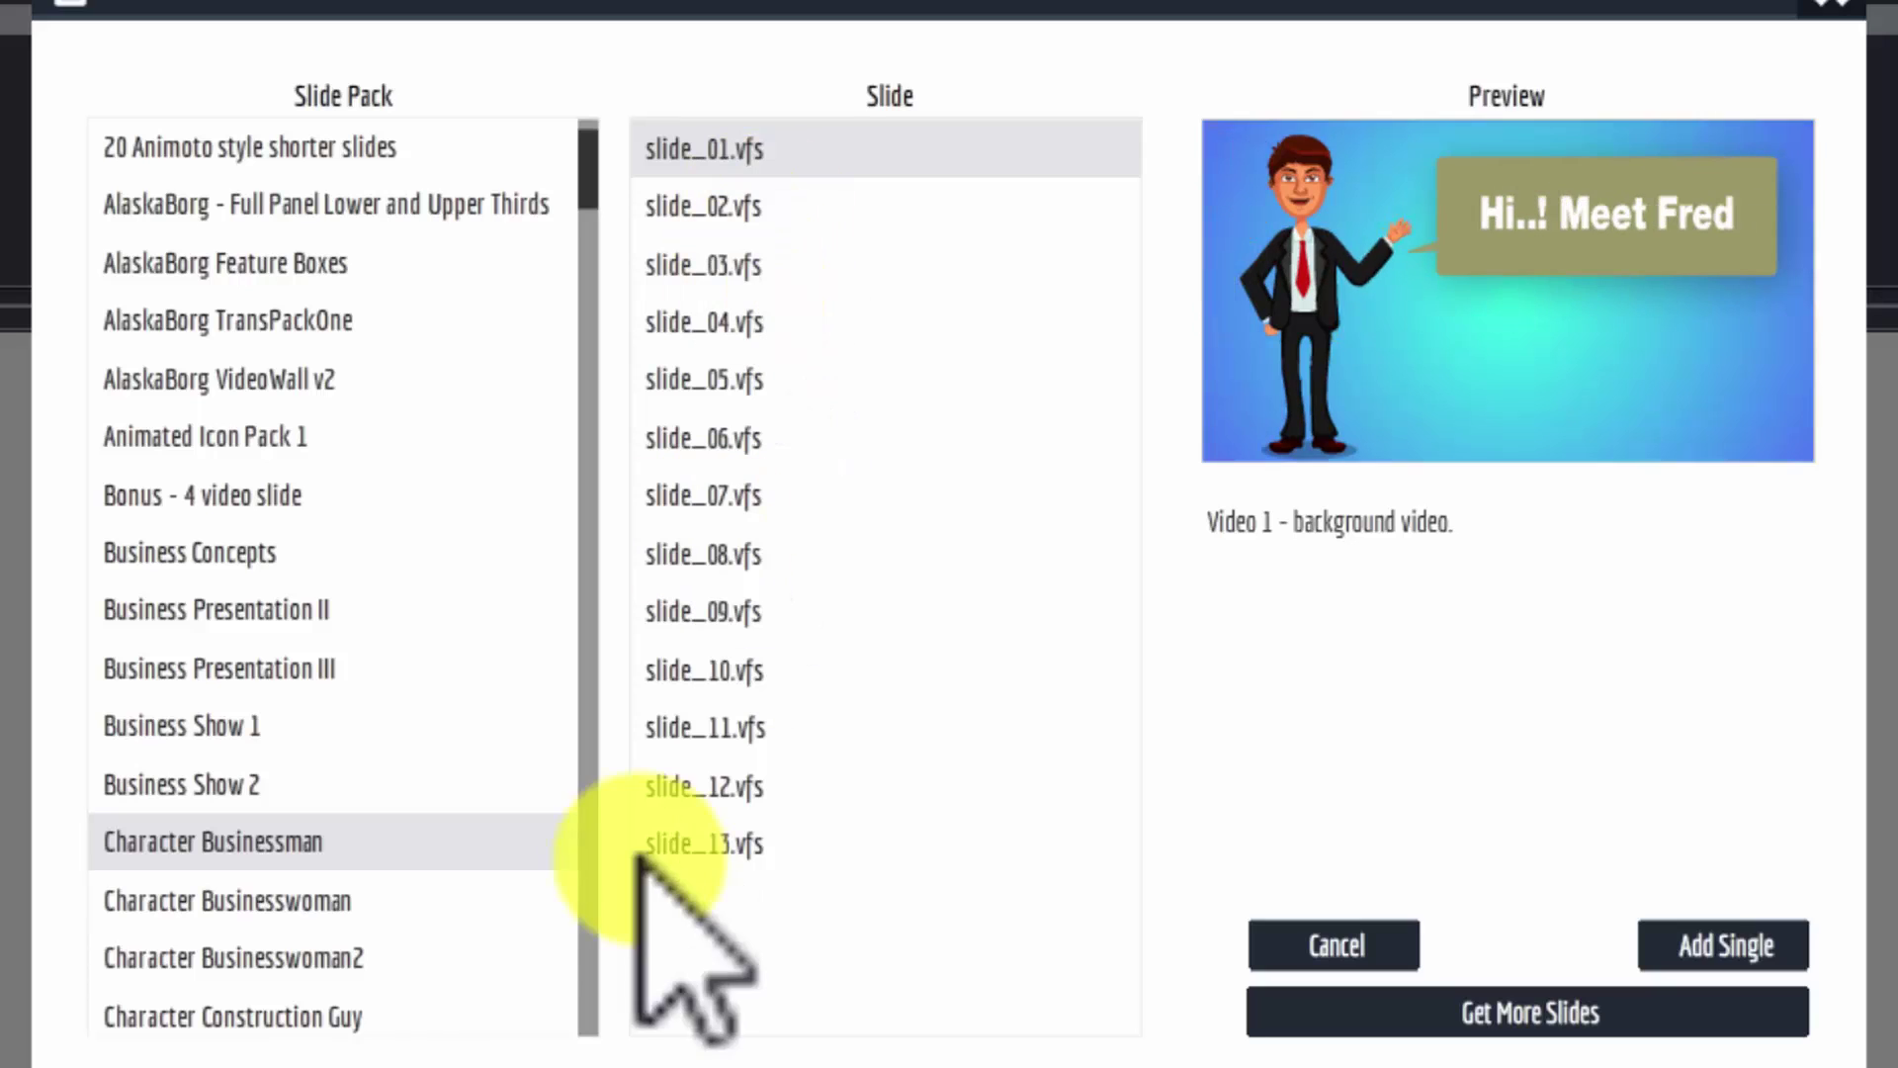
Insert Character Businessman slide_01 as a single 5-second first scene
click(1730, 947)
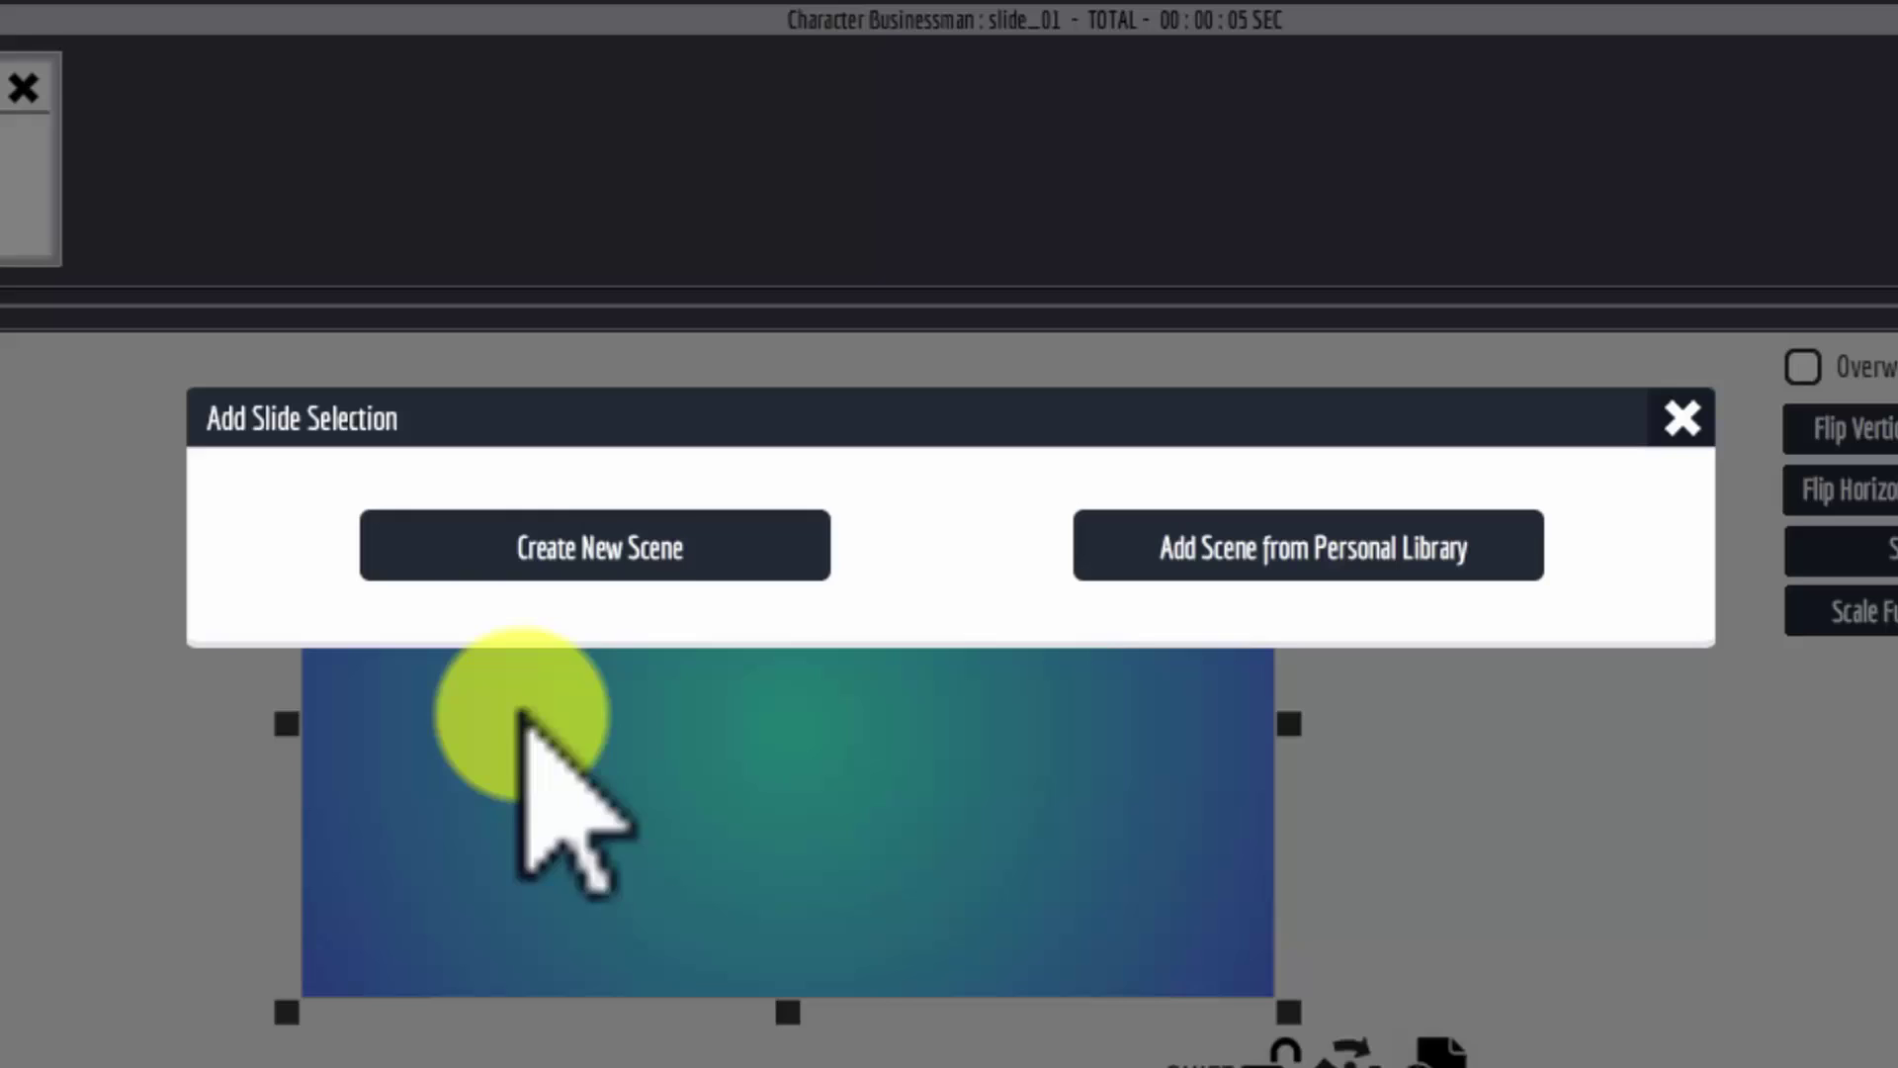
Add Character Businessman slide_02 as a new 5.4-second scene, totalling 11 seconds
click(685, 562)
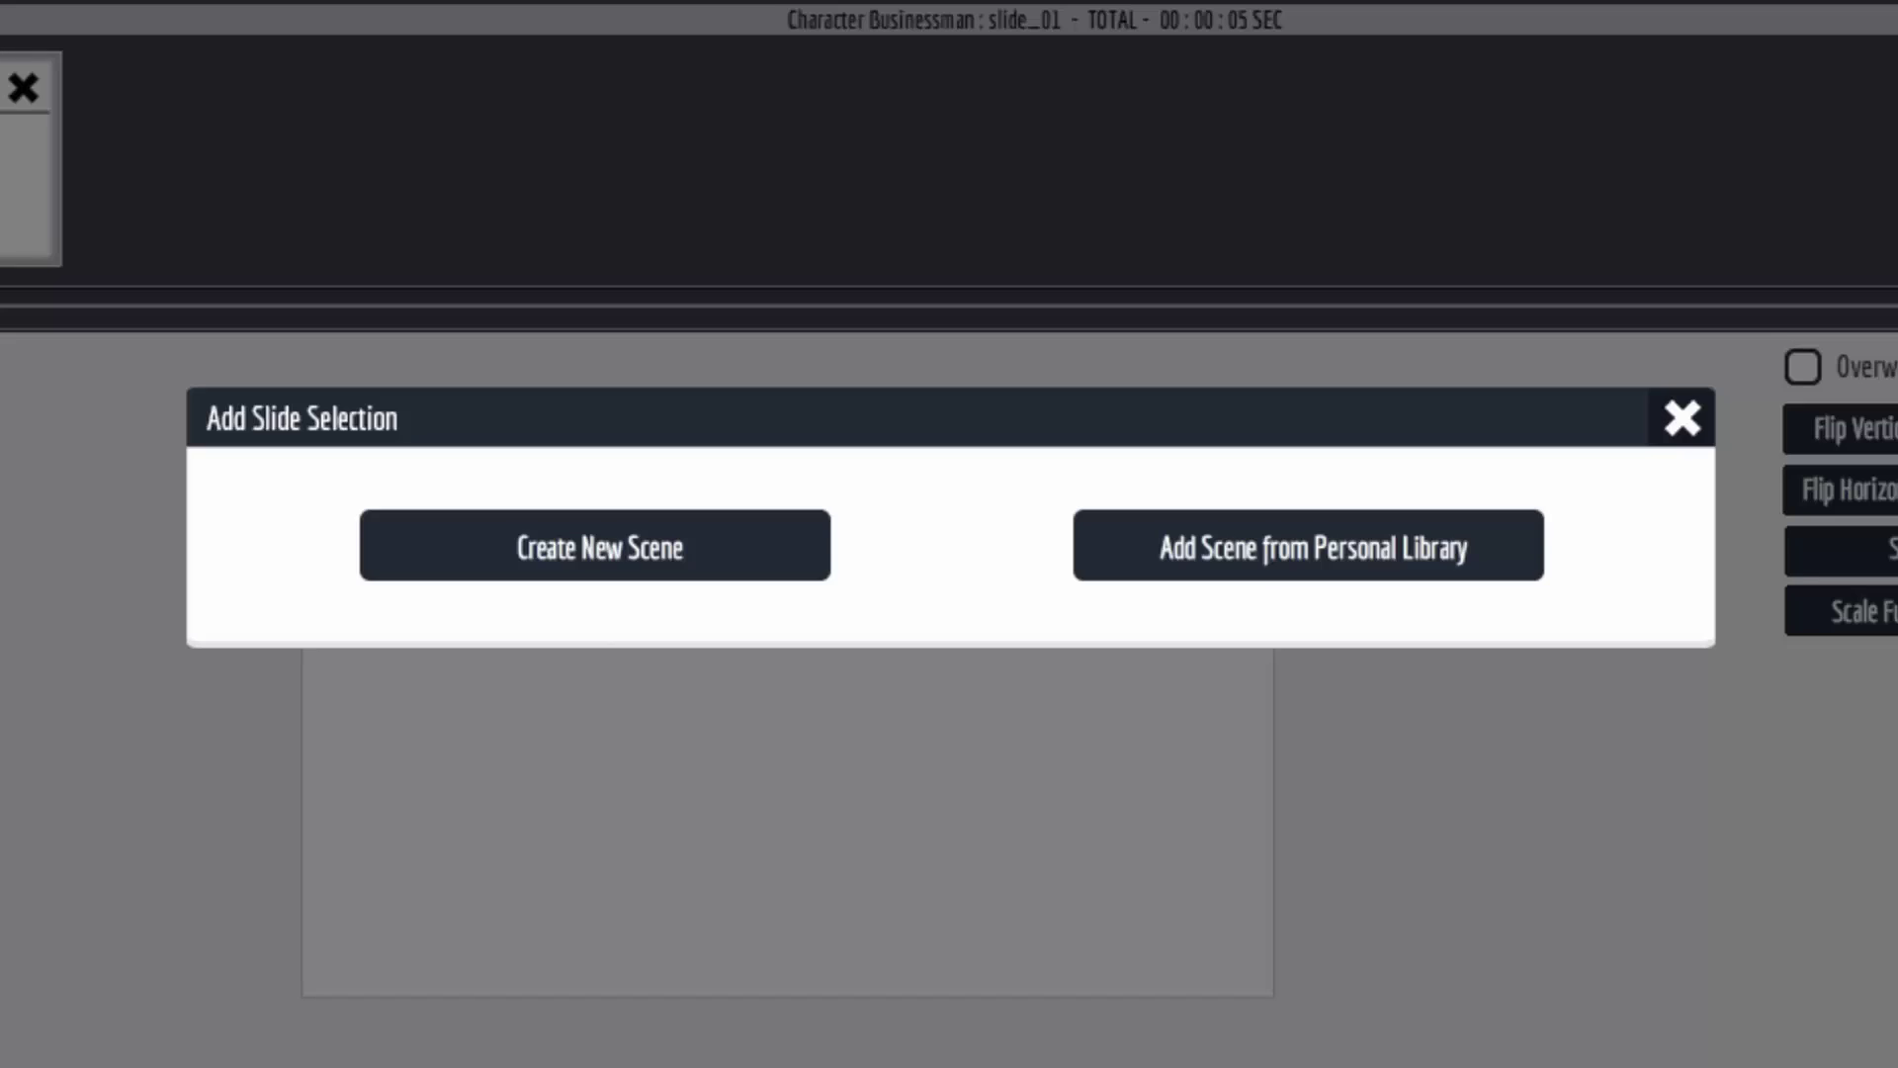
click(573, 553)
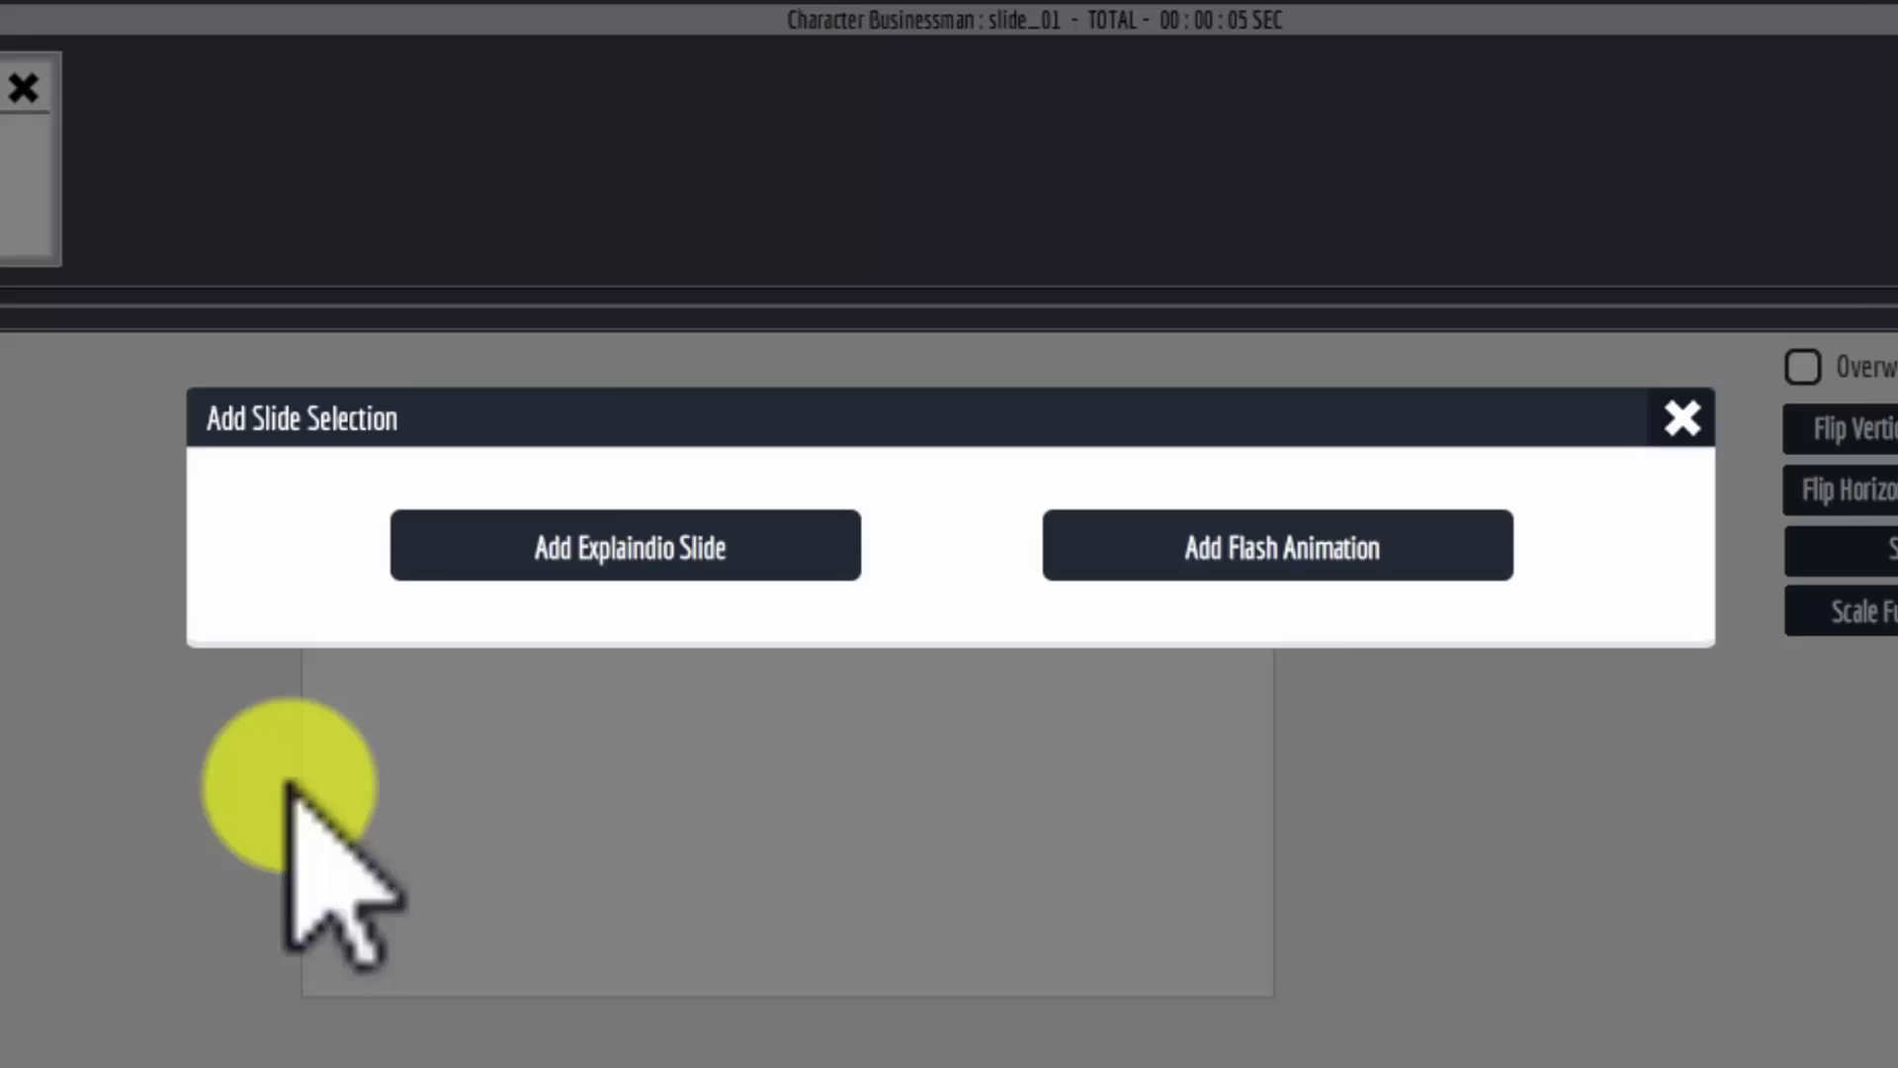
click(569, 544)
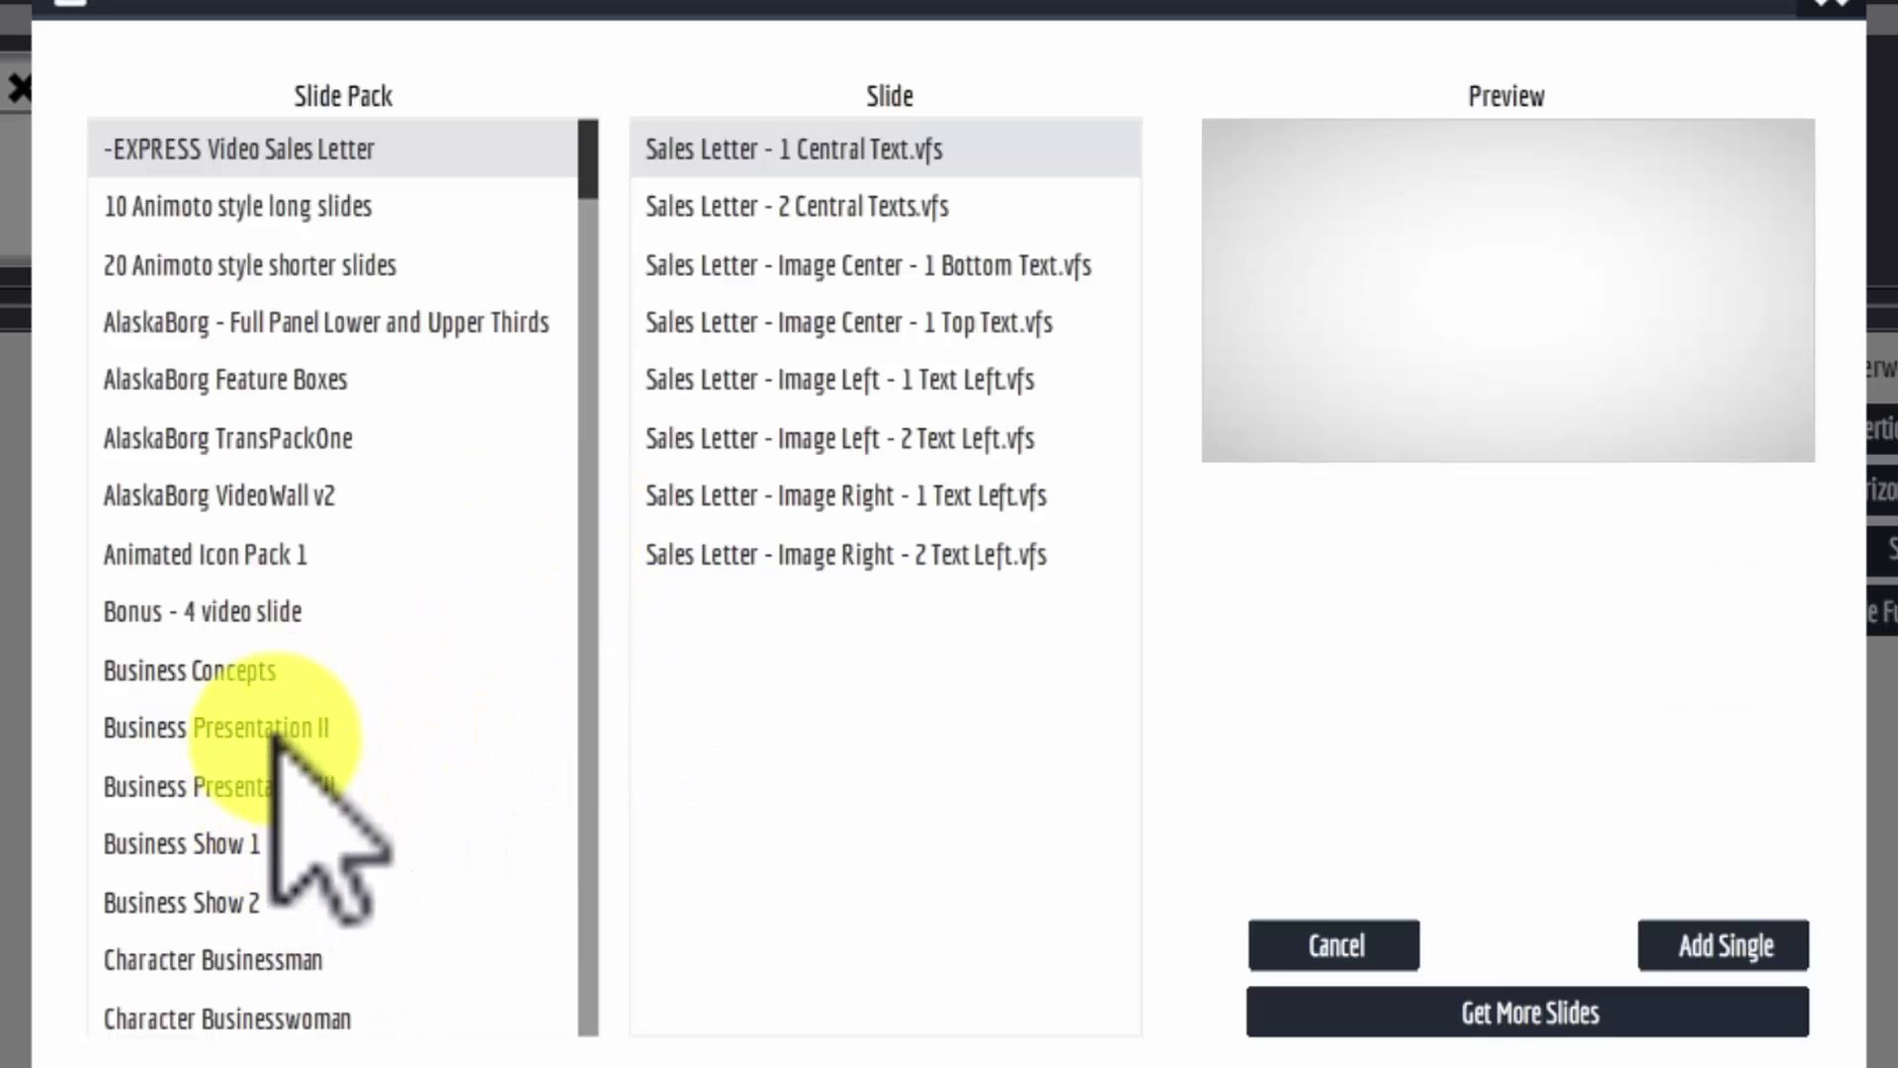
click(269, 959)
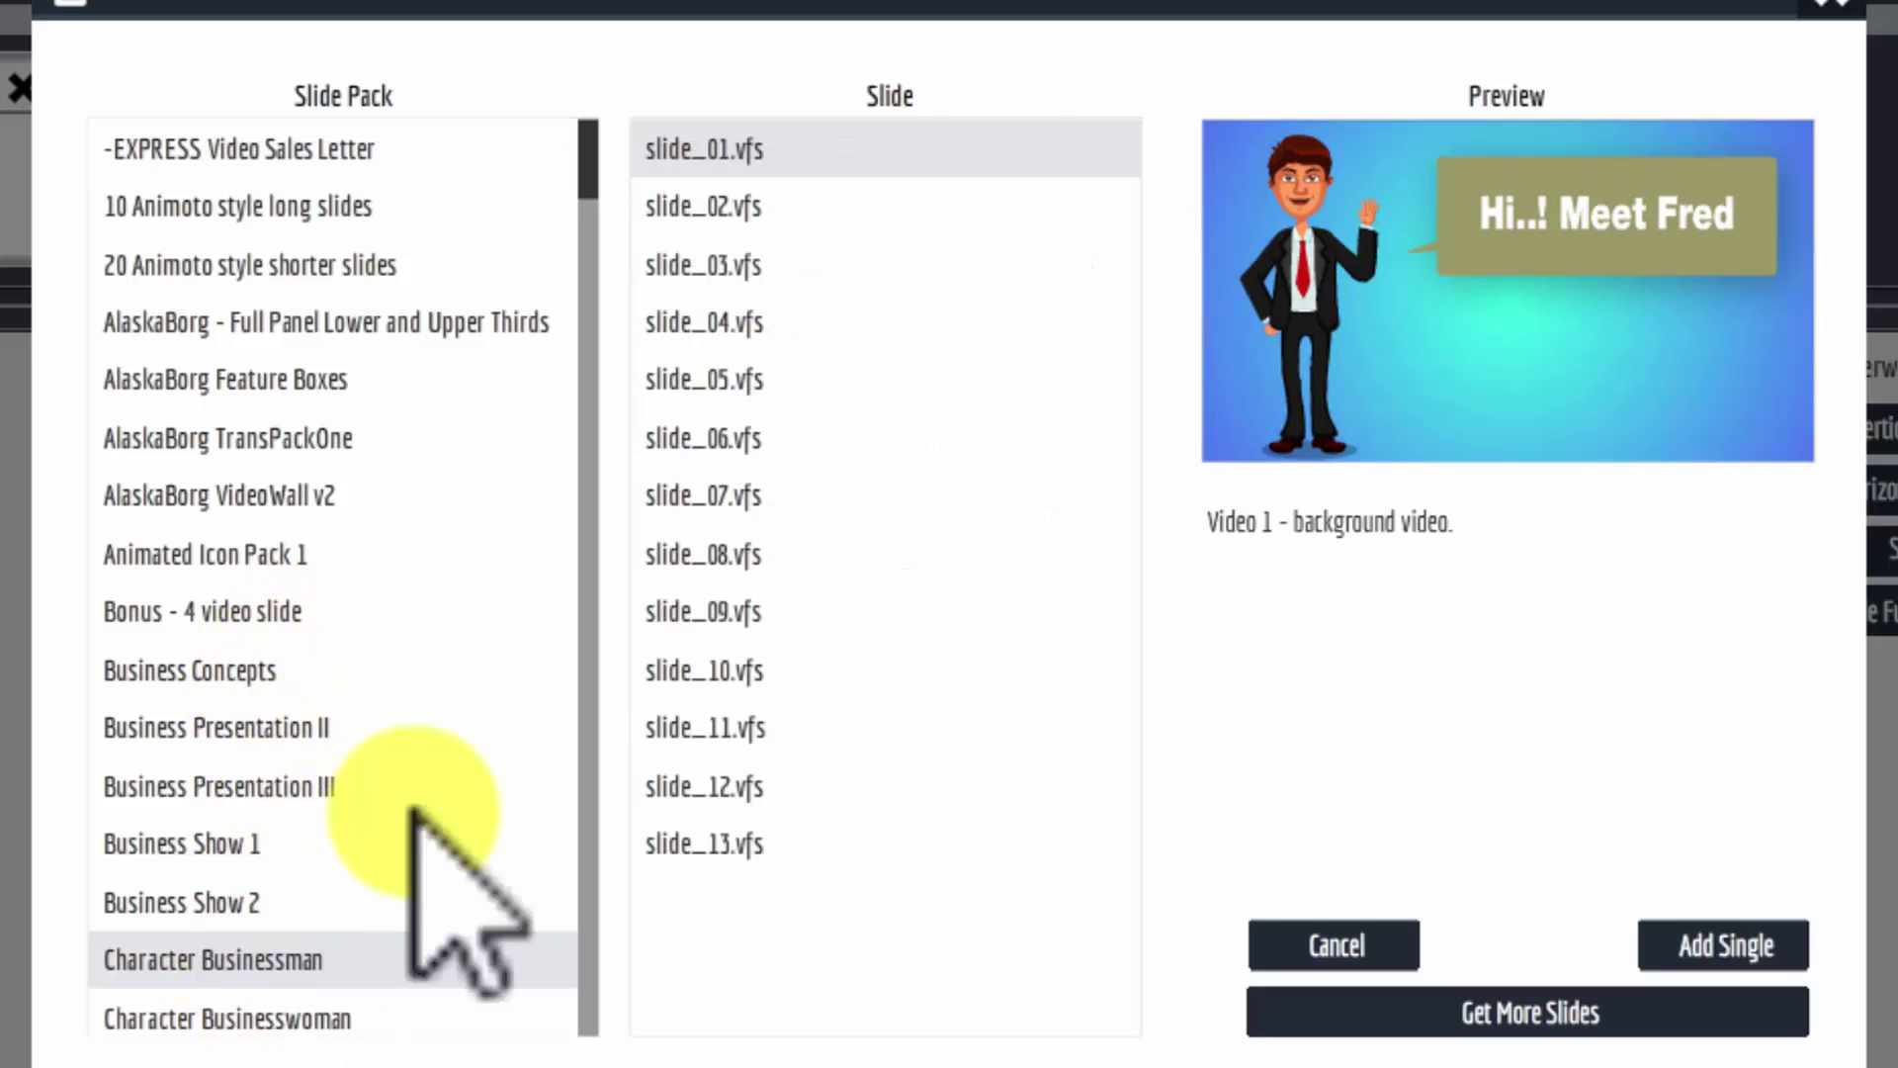
click(726, 205)
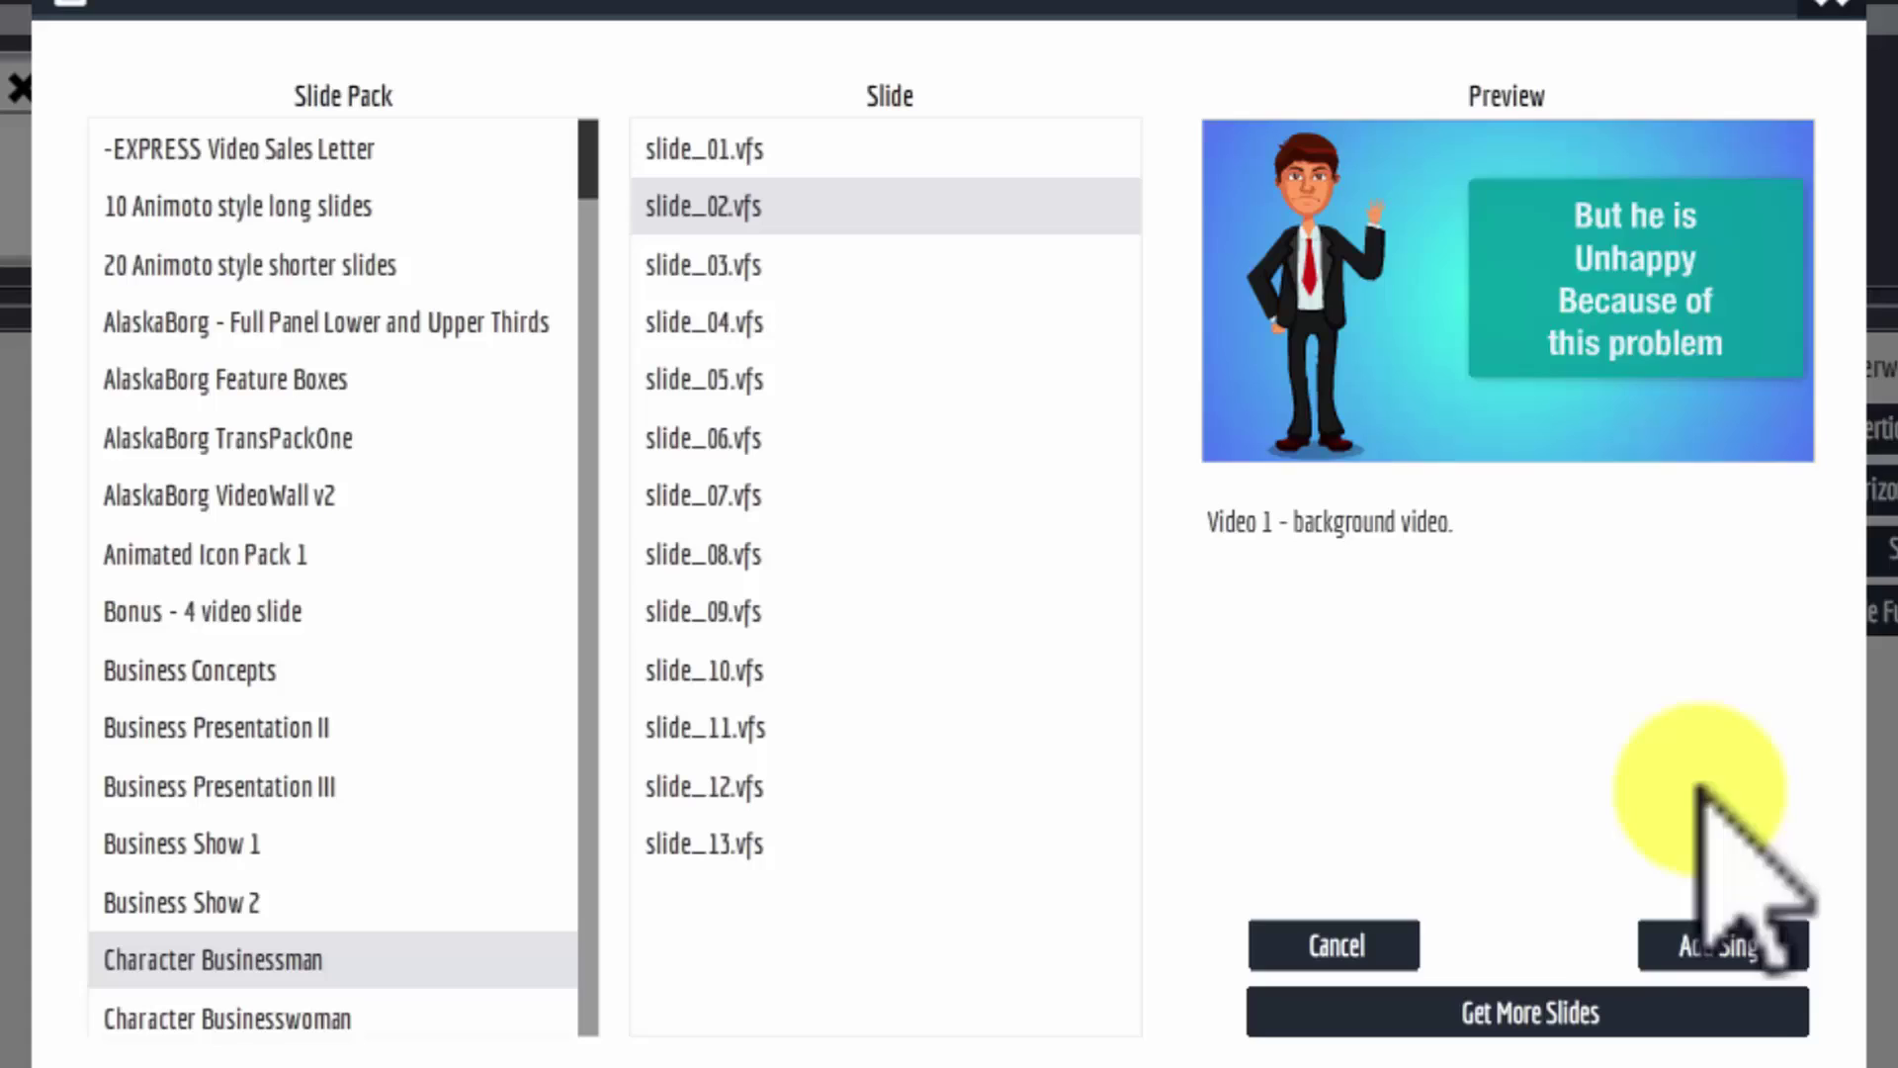
click(1721, 944)
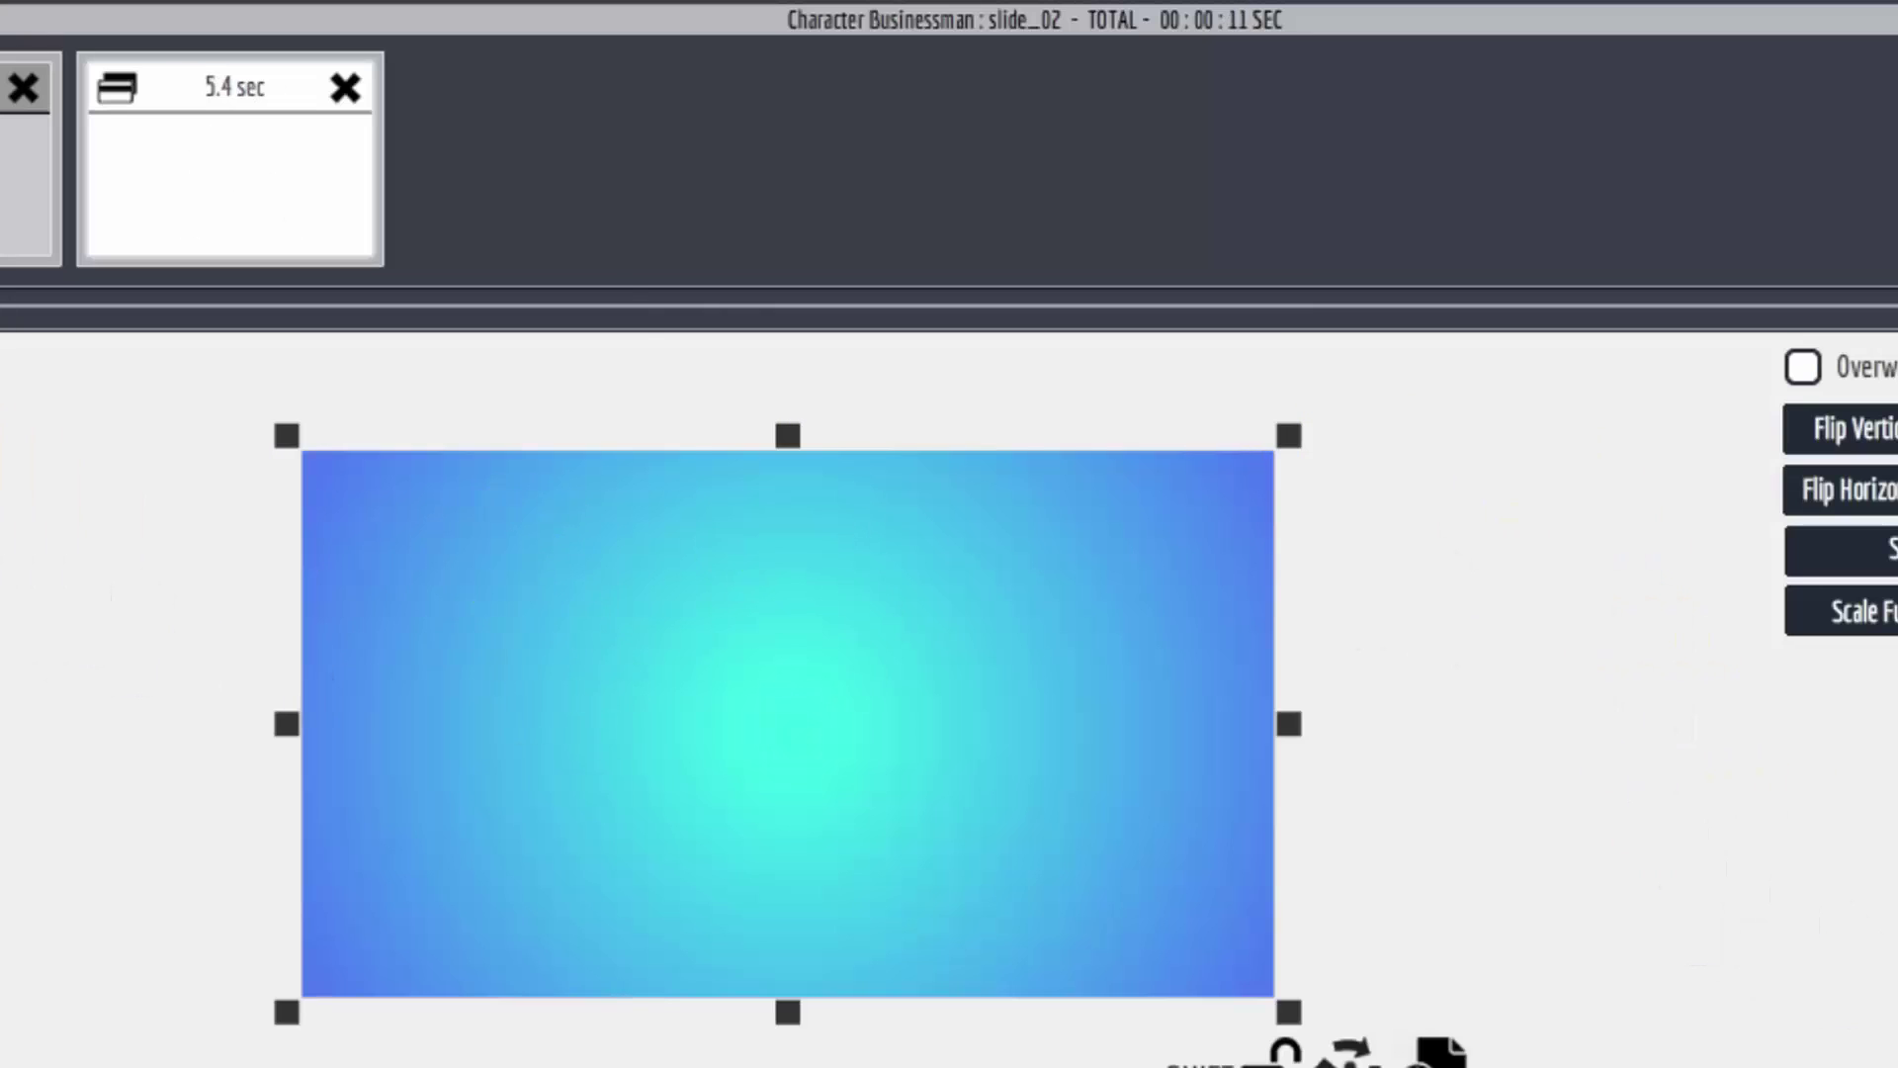
Add Character Businessman slide_13, the social-links slide, as a third 5.4-second scene
click(5, 159)
click(677, 521)
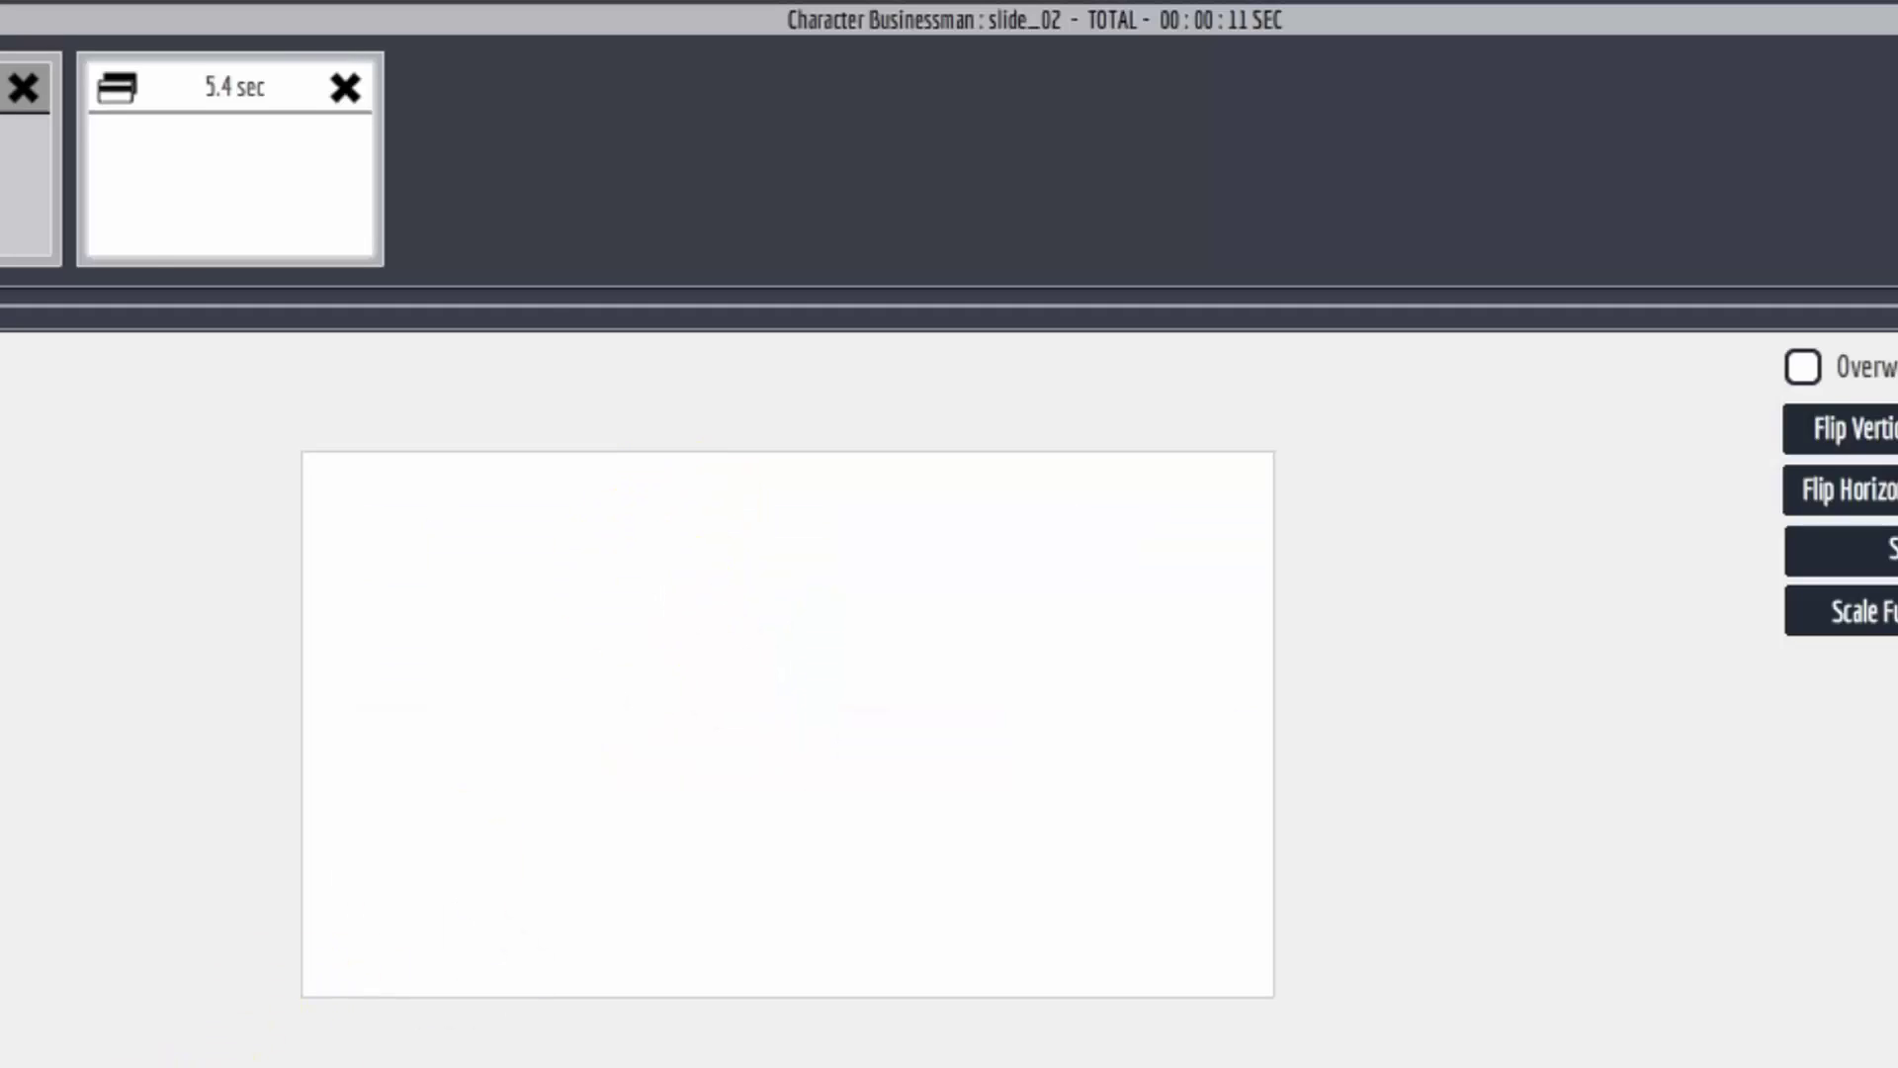
click(287, 1063)
click(539, 558)
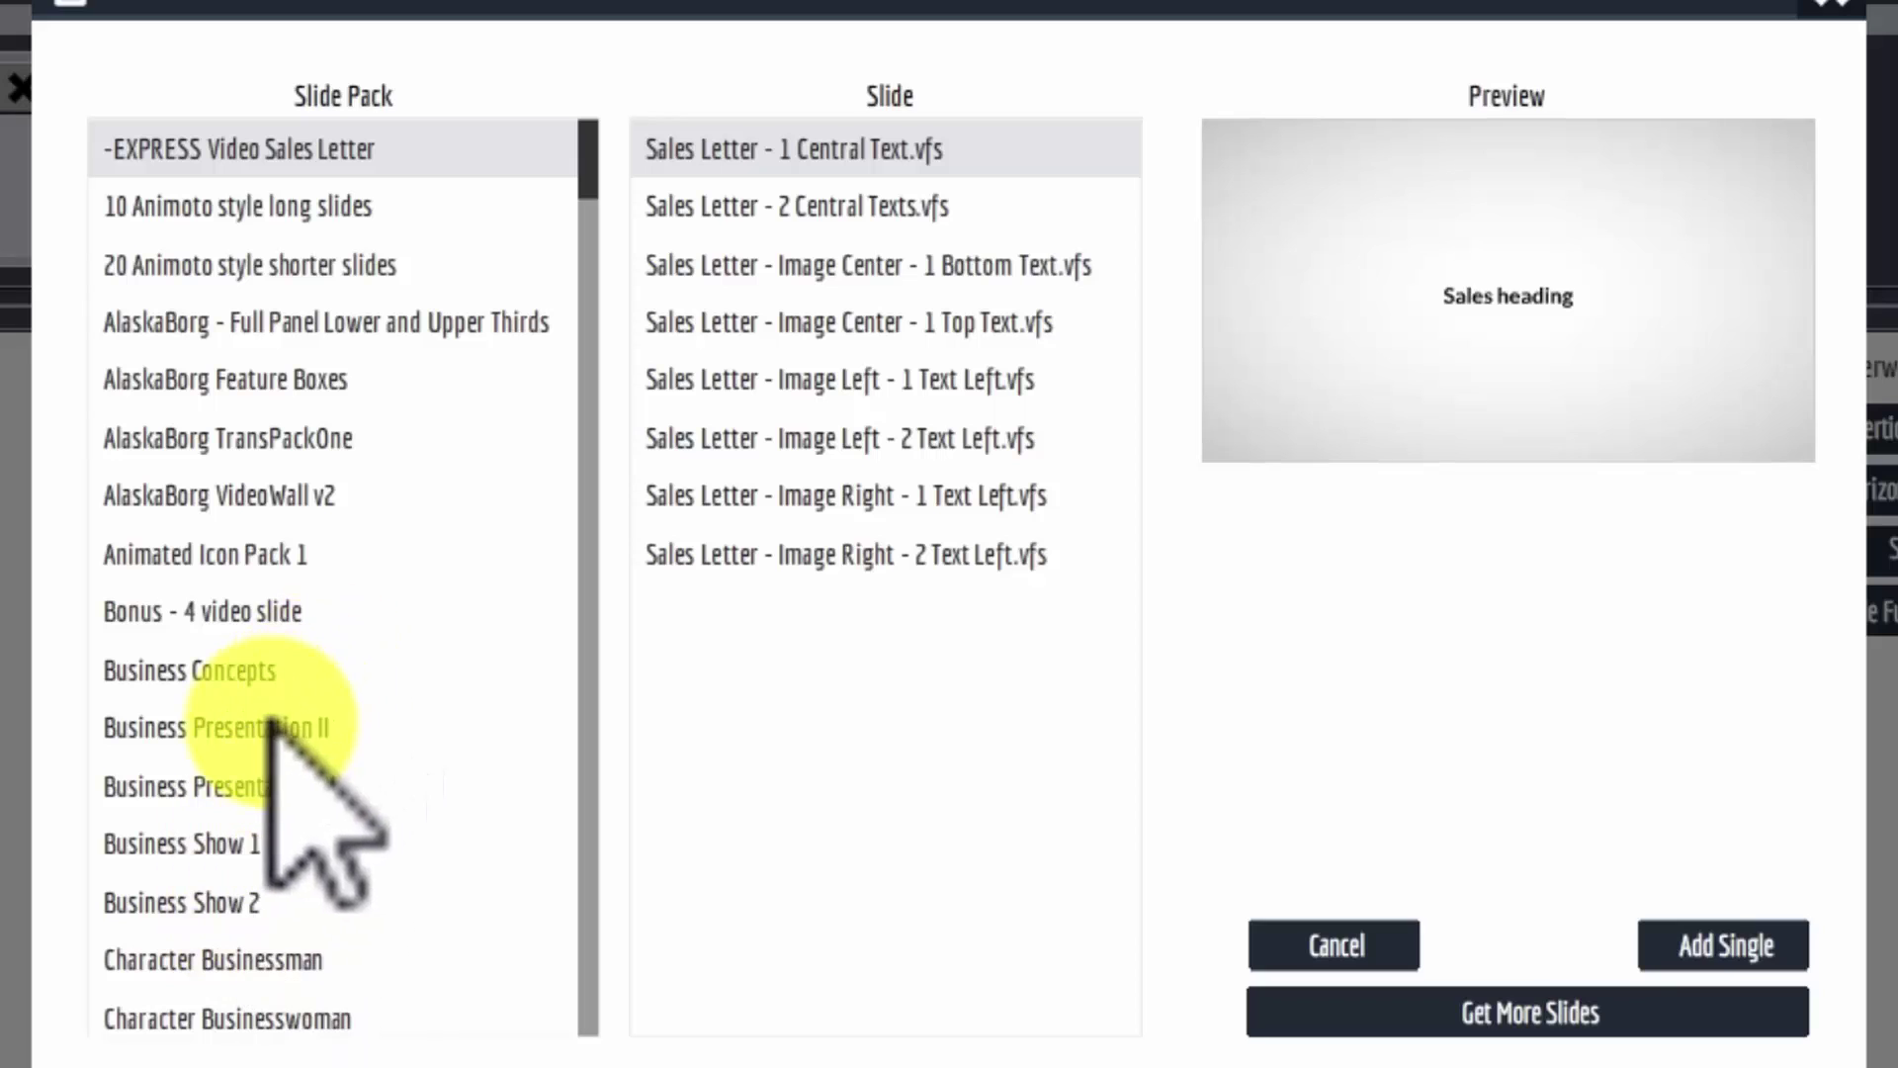
click(209, 957)
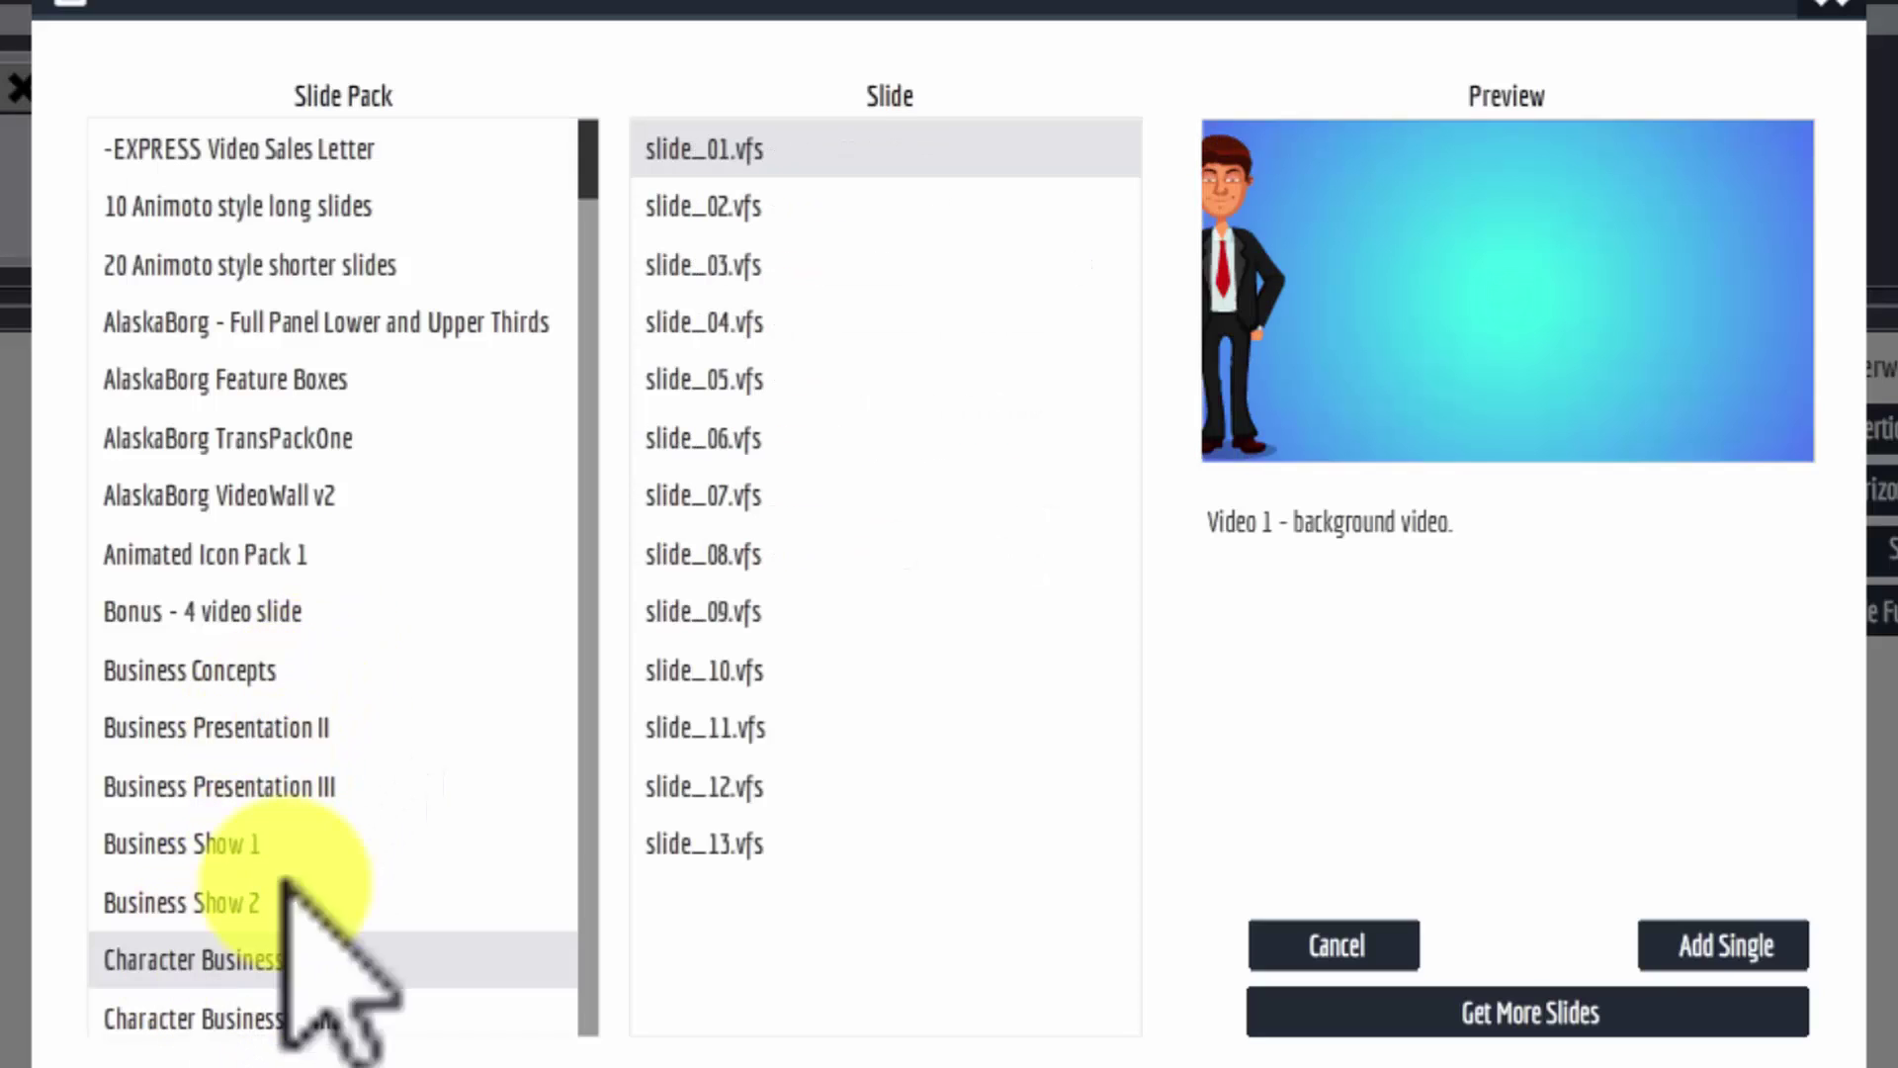
click(694, 726)
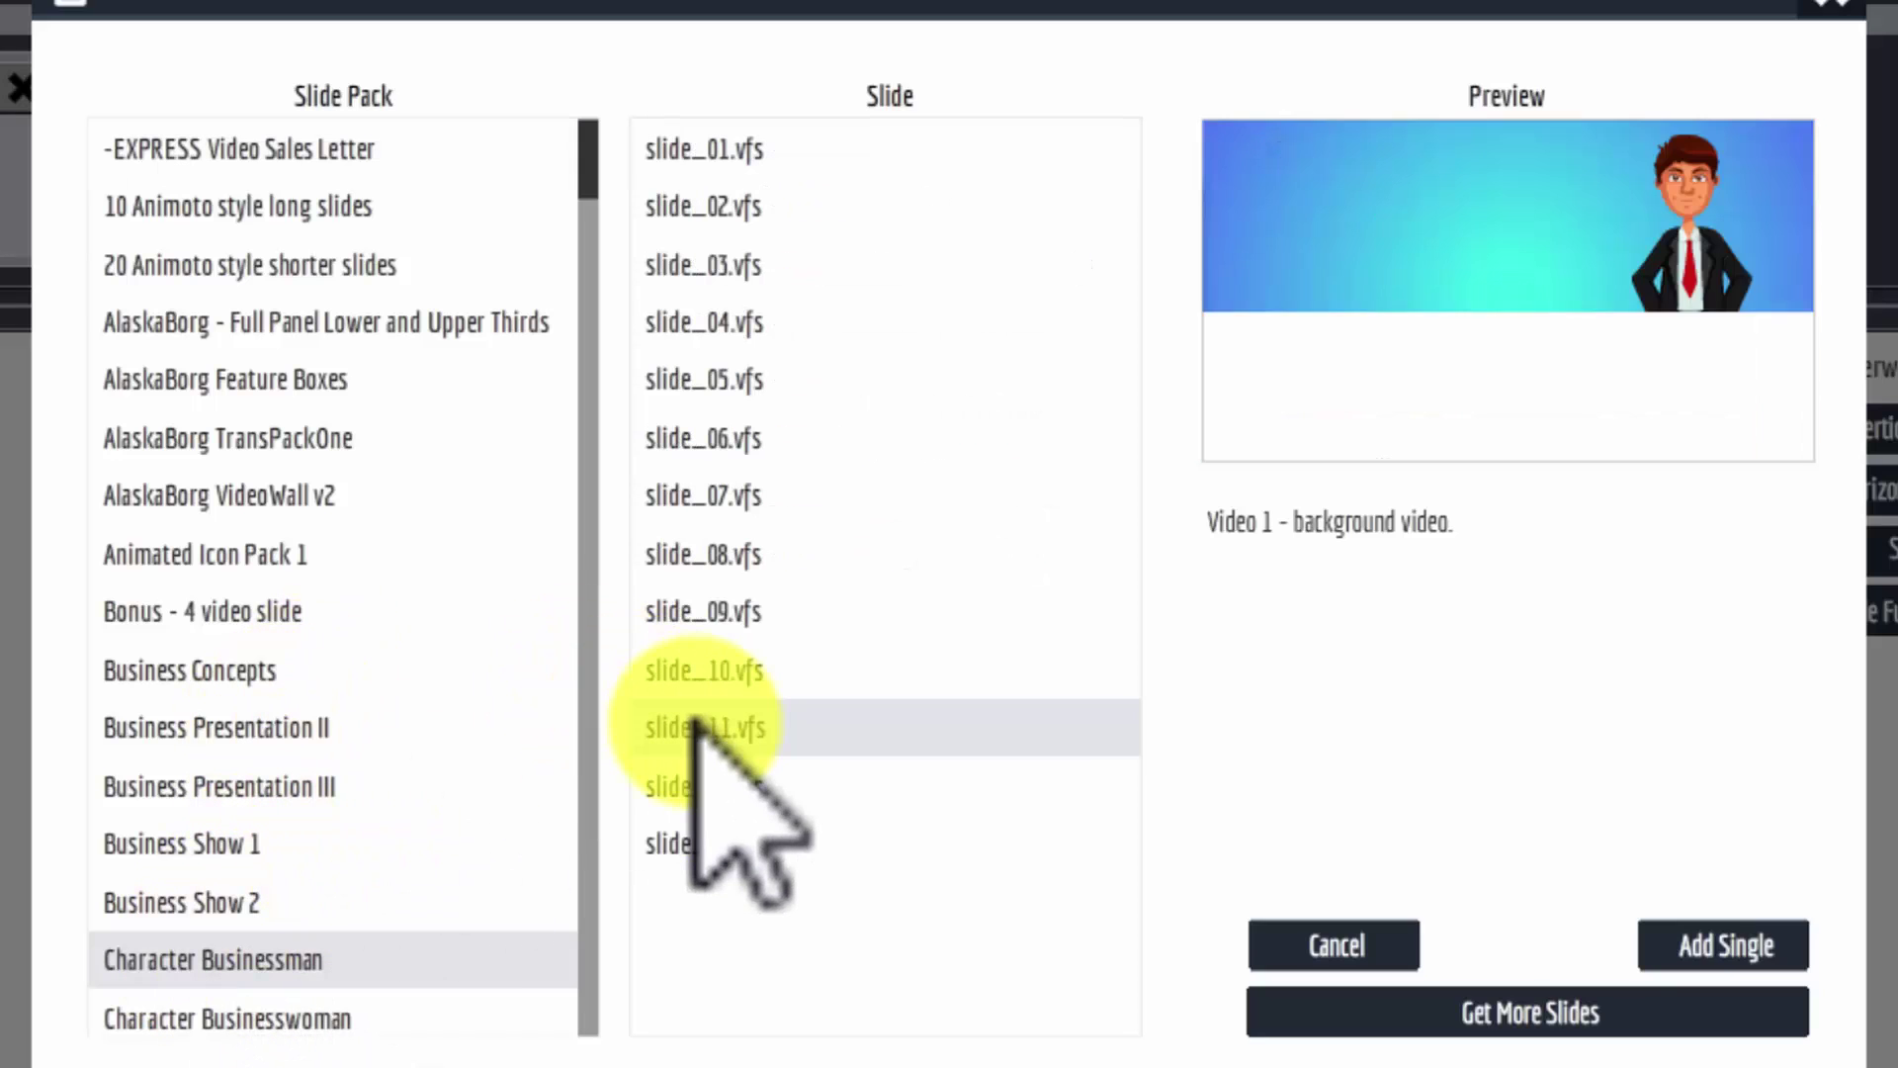
click(720, 840)
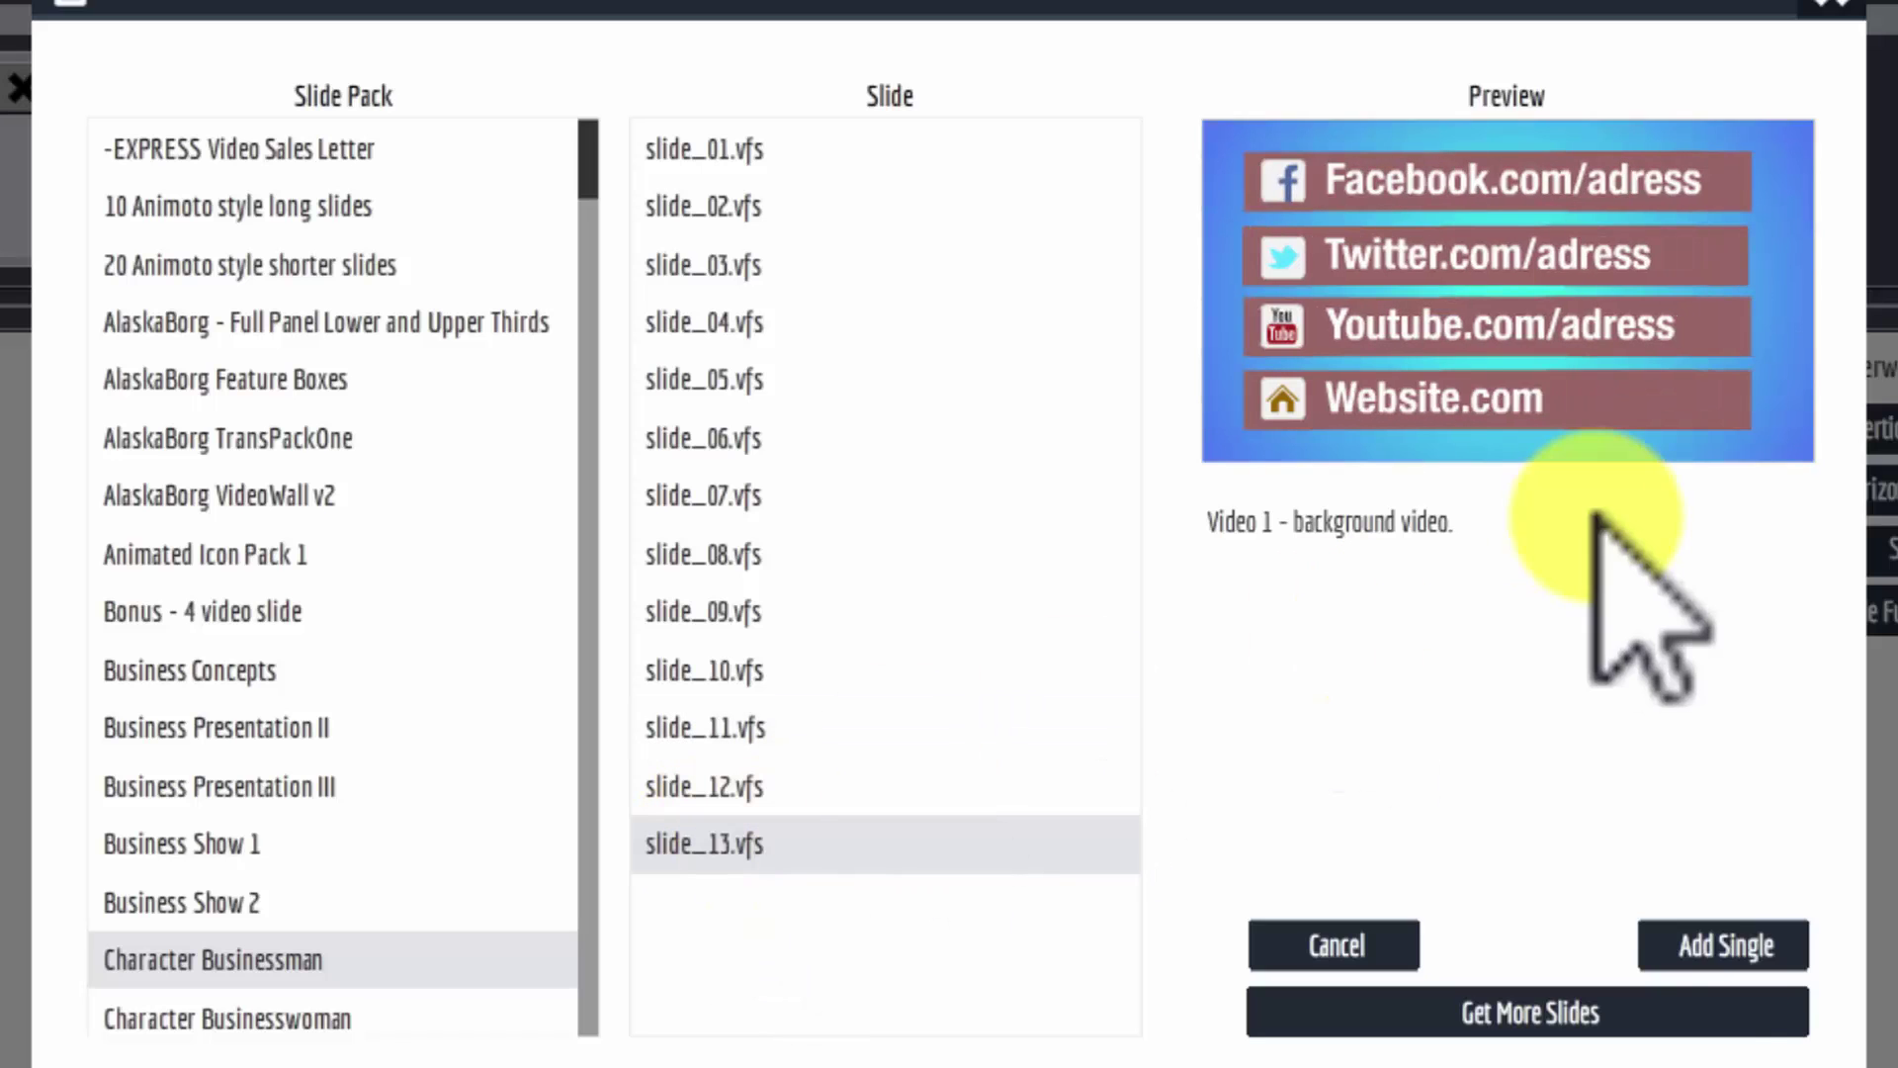
click(1722, 939)
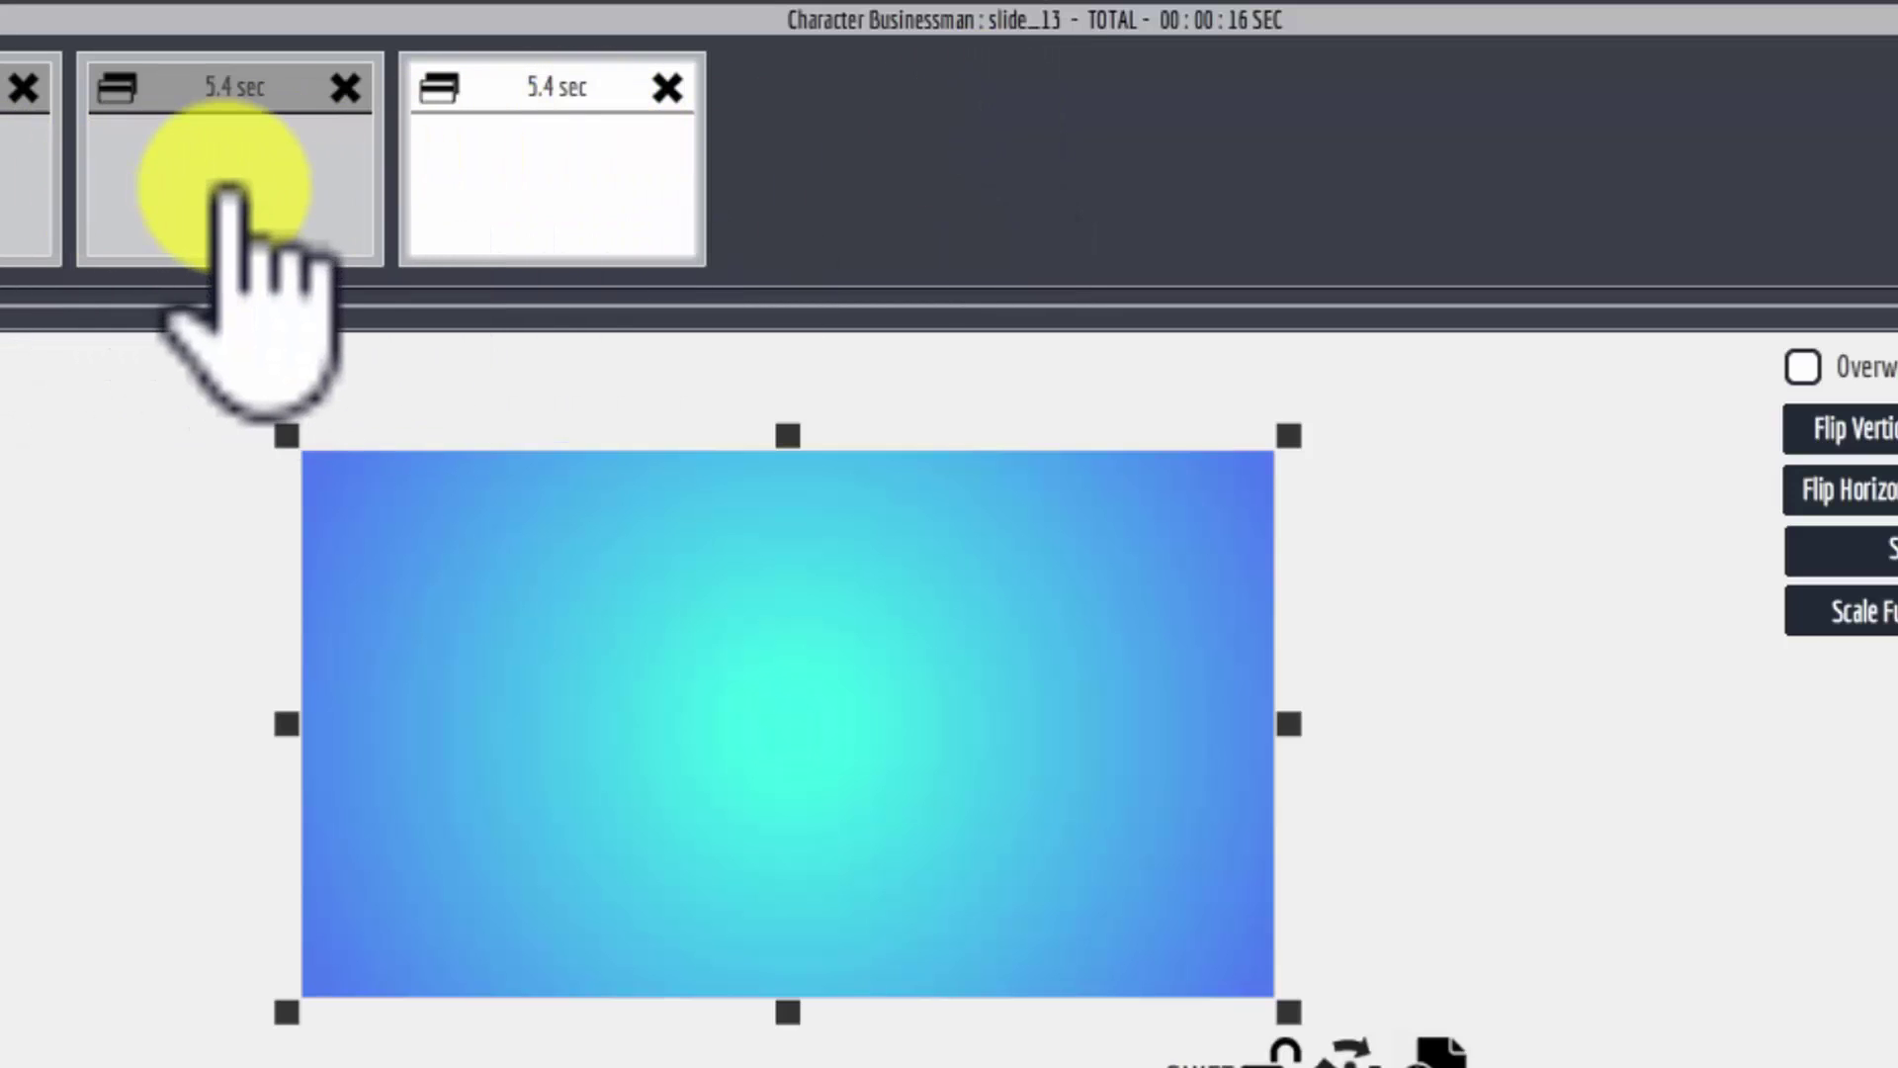
drag(227, 193, 720, 140)
drag(195, 178, 762, 190)
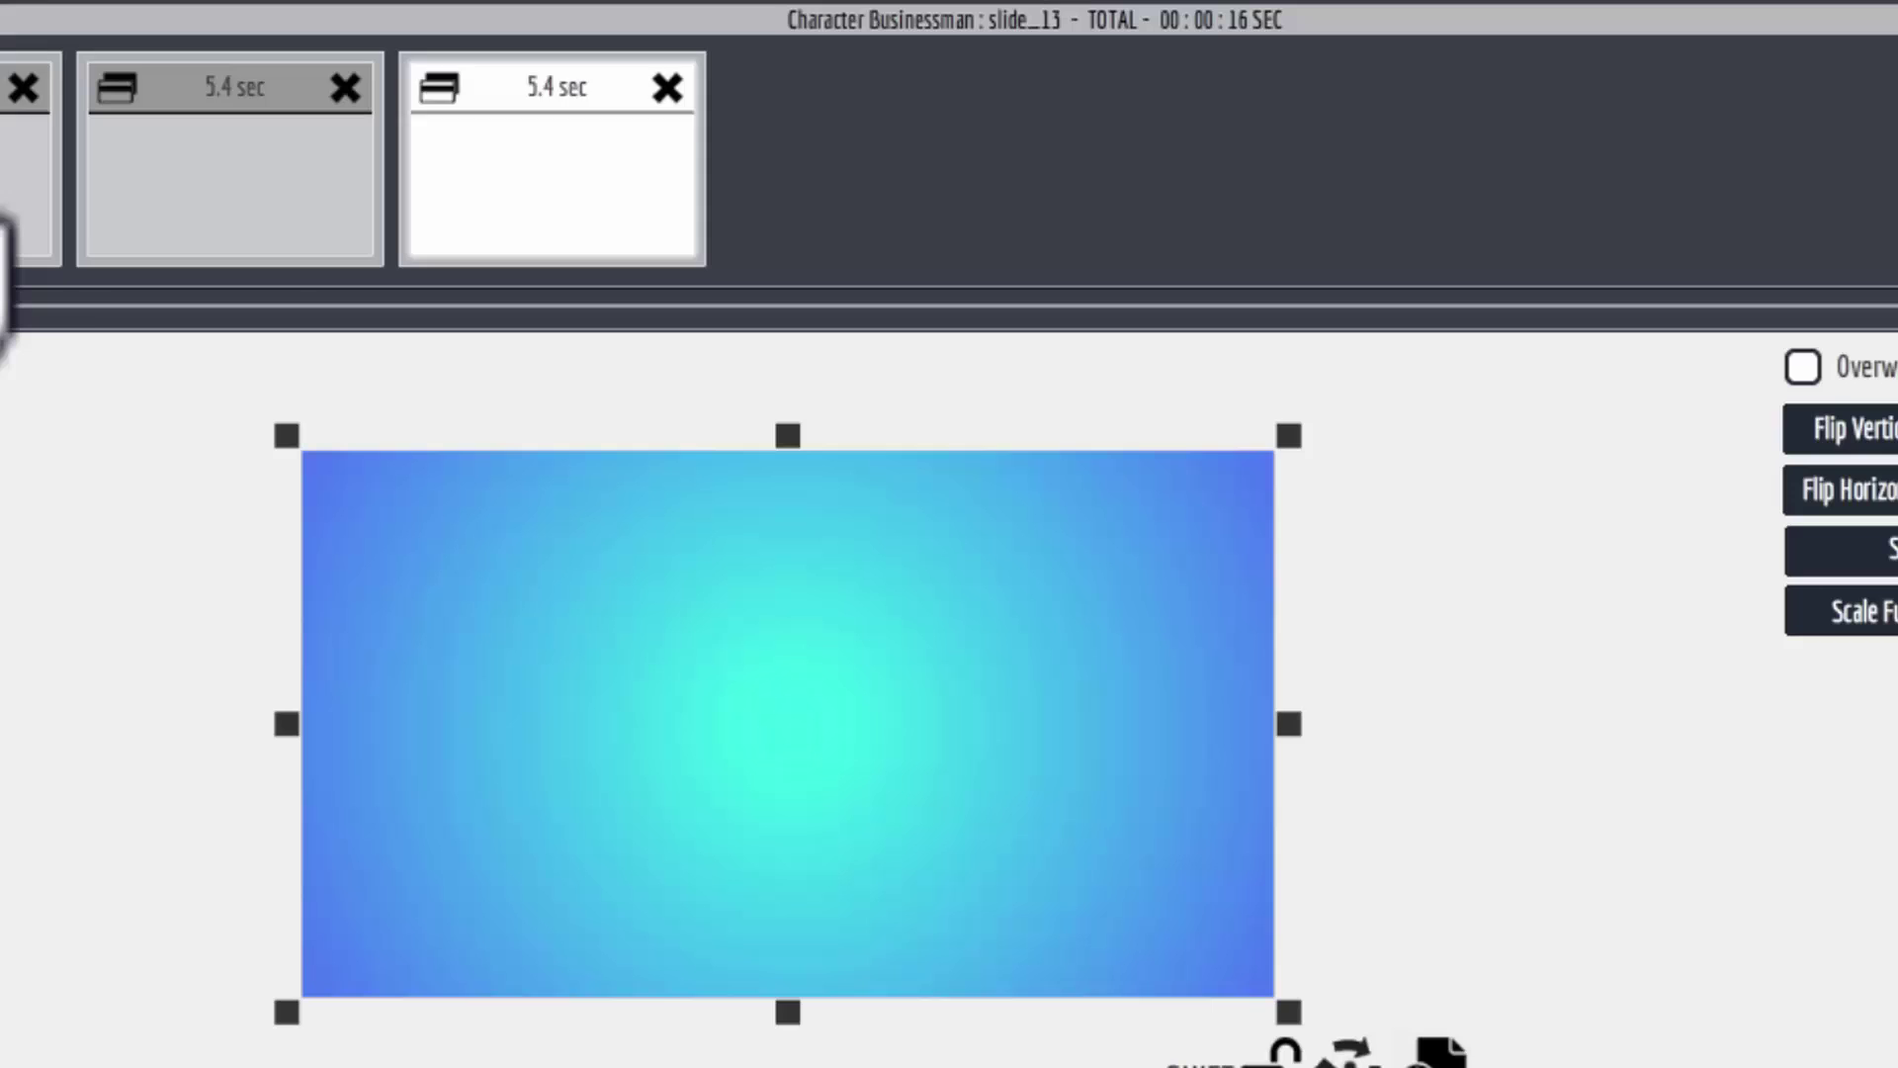
click(12, 168)
click(198, 163)
click(643, 138)
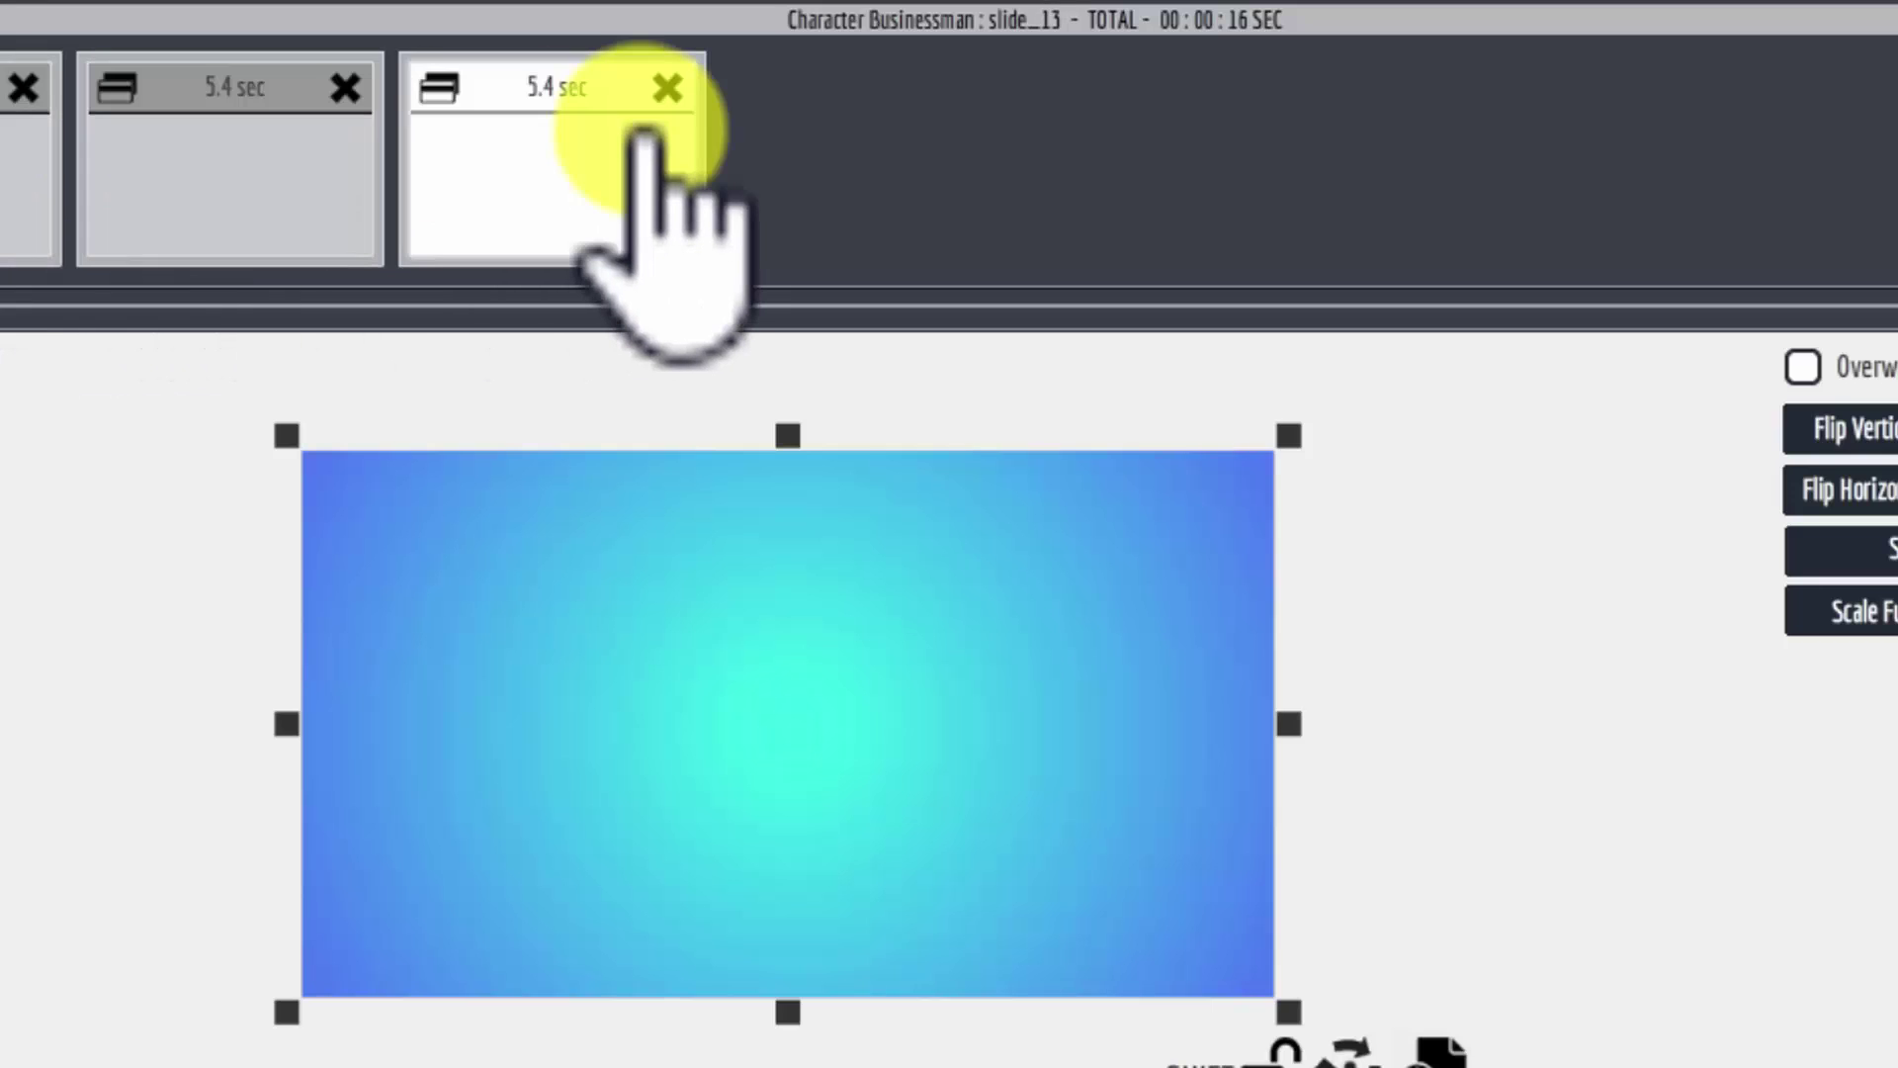